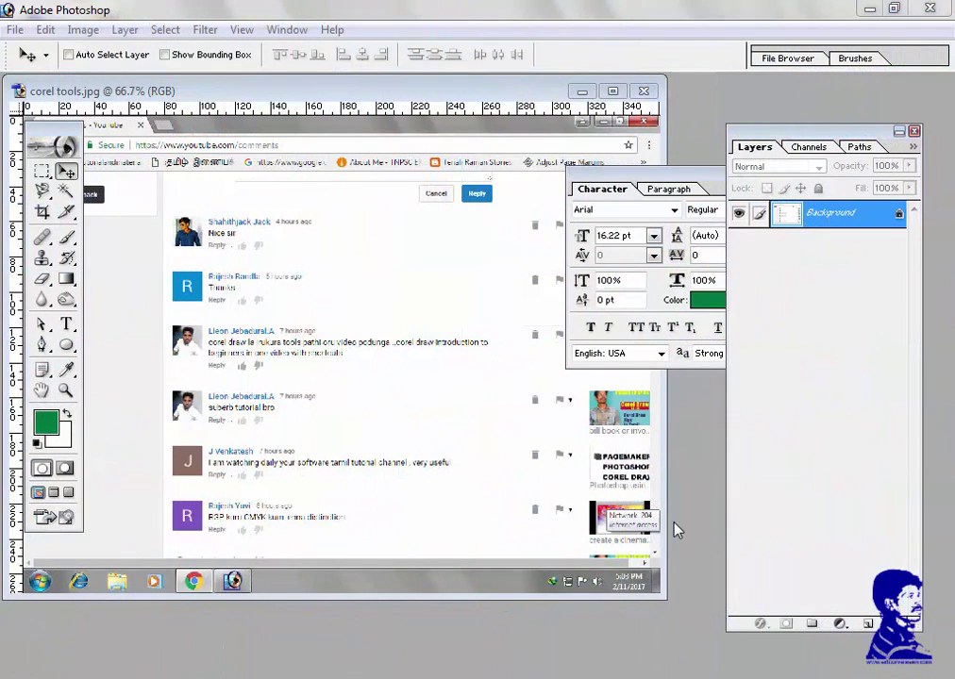
Step: Hide the panels and zoom in on the comments area, panning to show more comments
click(612, 91)
key(Tab)
key(ctrl+space)
drag(263, 213, 738, 459)
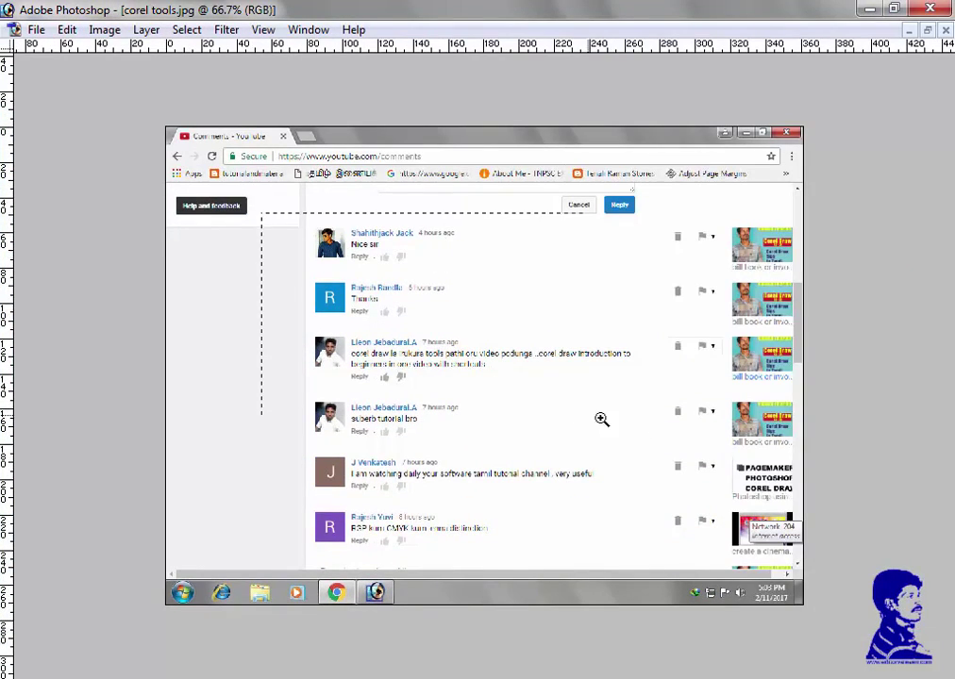
drag(636, 426, 555, 383)
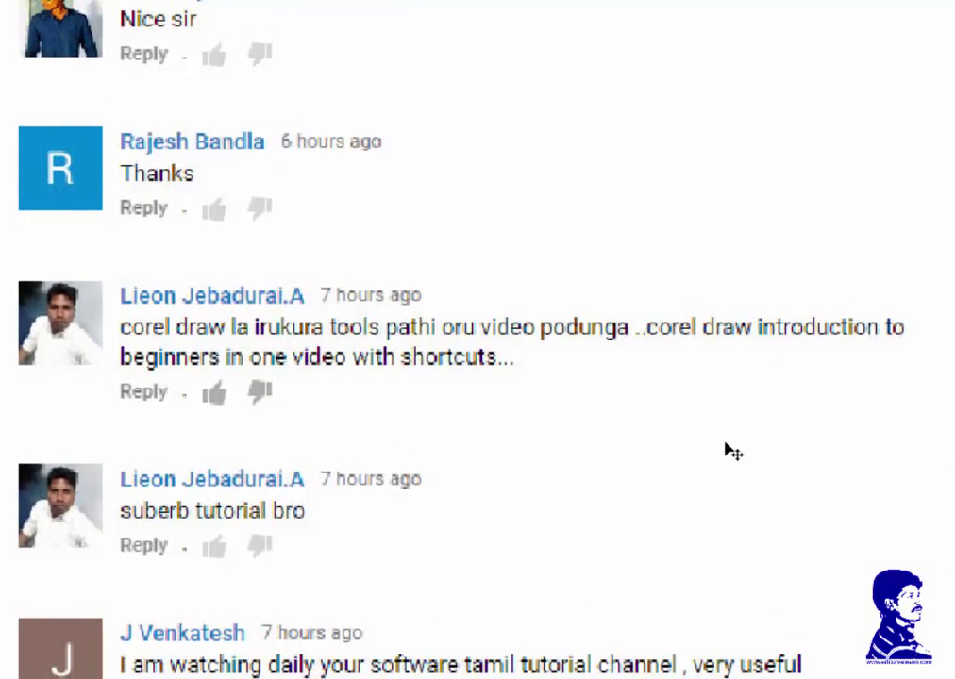
Step: View the screenshot at 100% and 200%, then fit it on screen and bring up the Start menu
key(z)
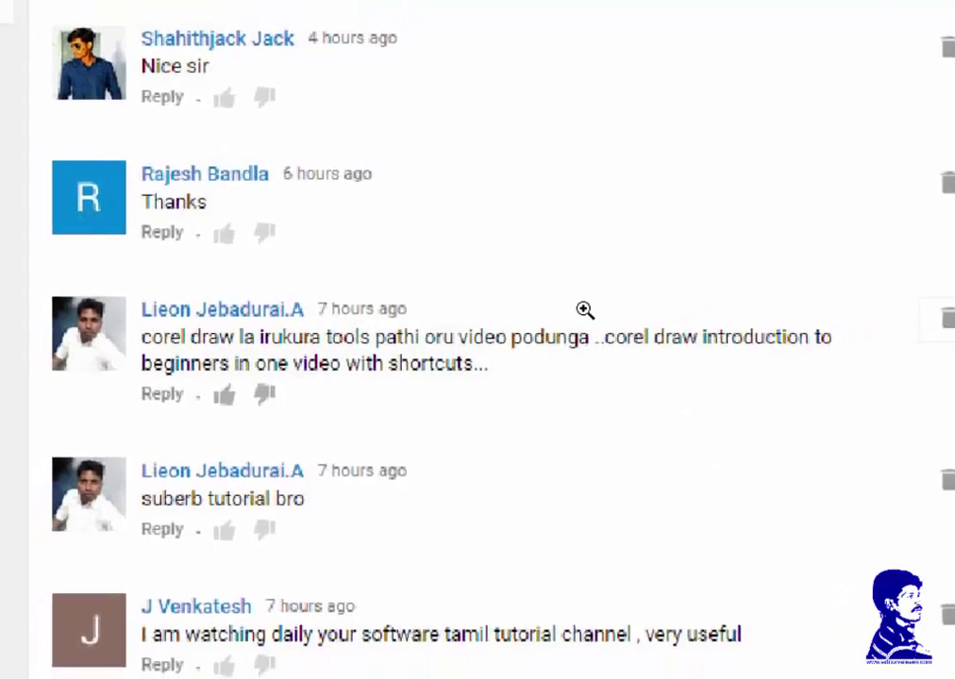
right_click(533, 331)
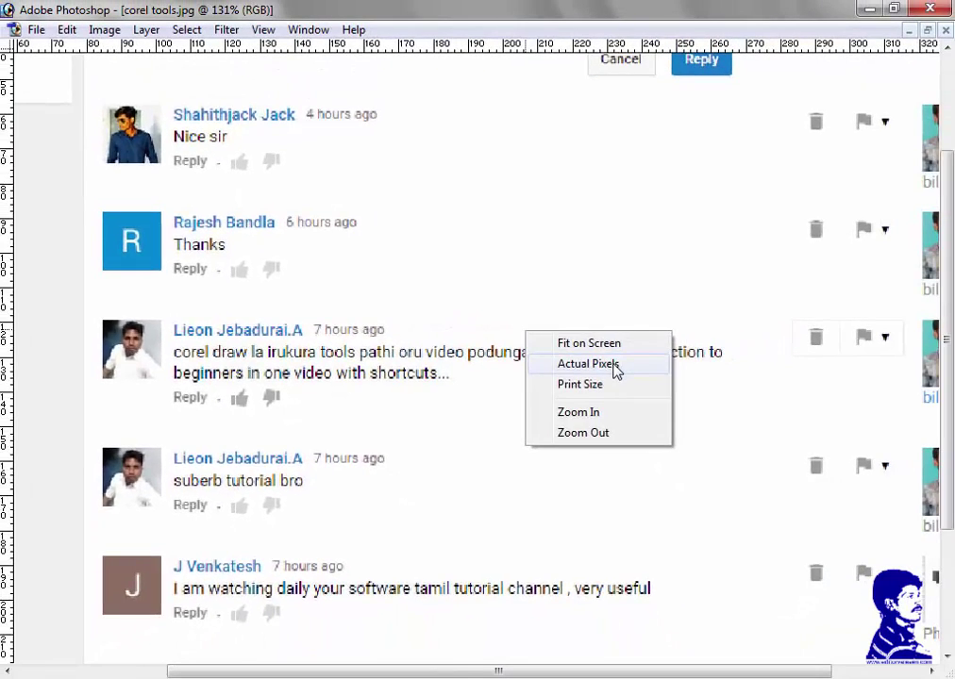
click(615, 369)
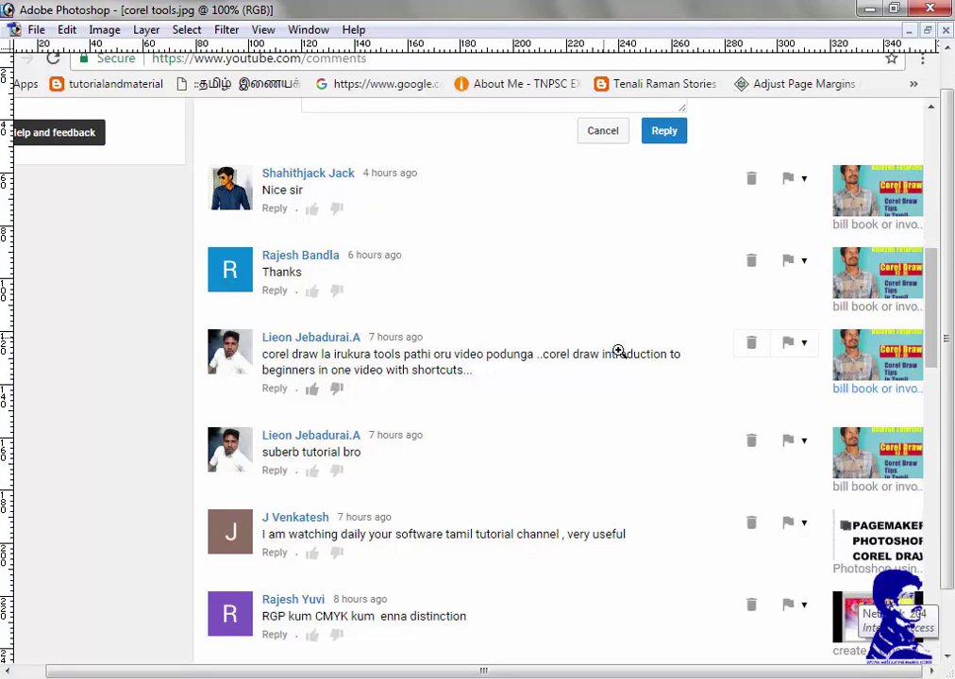
scroll(604, 339, down, 2)
scroll(699, 511, up, 2)
click(328, 366)
right_click(435, 346)
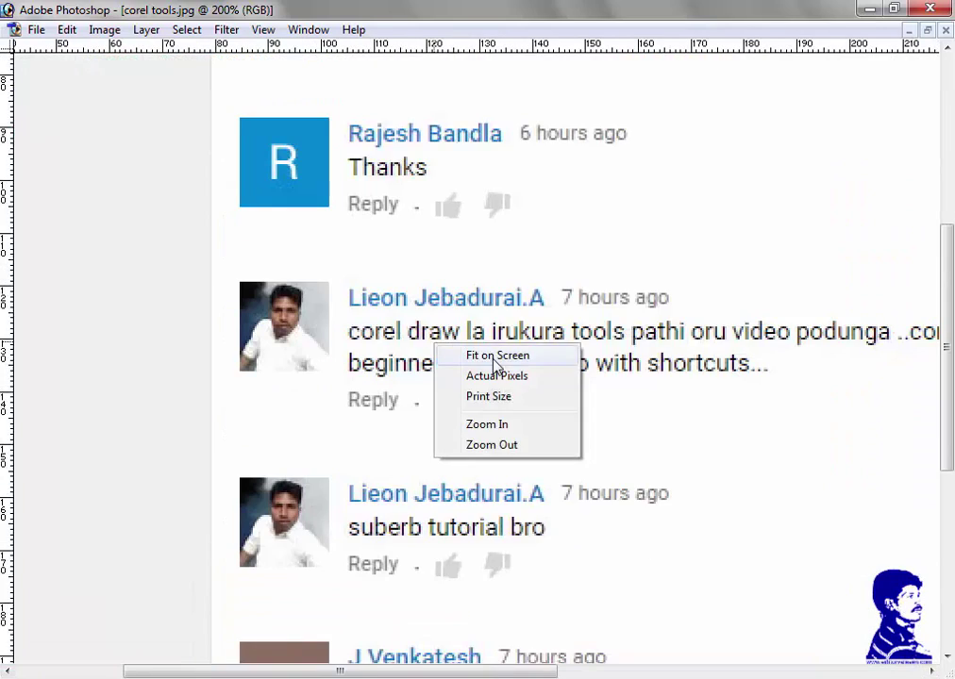
click(497, 356)
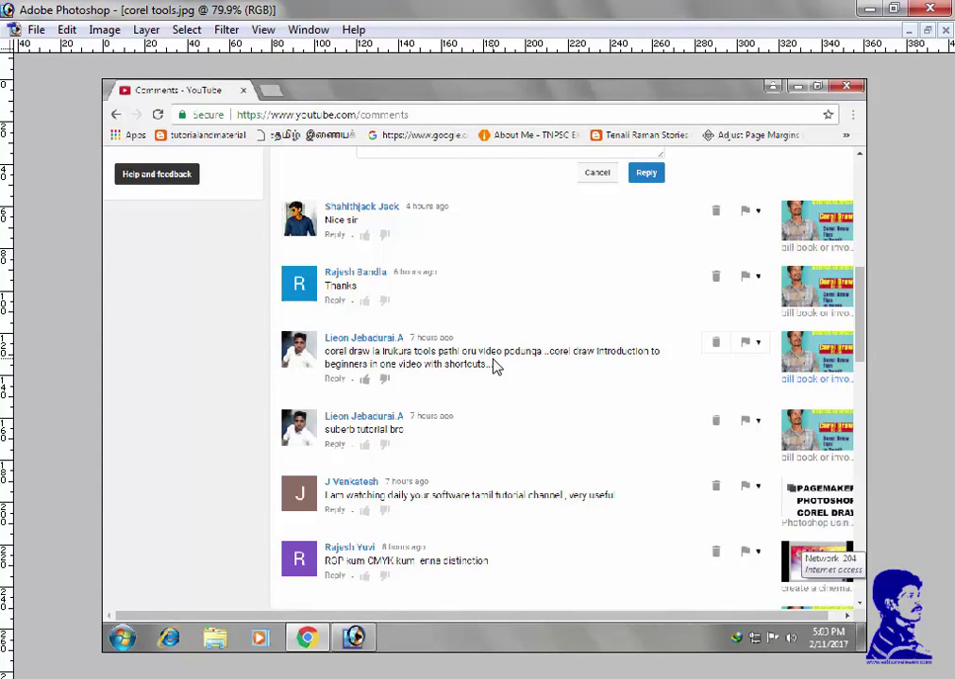
key(super)
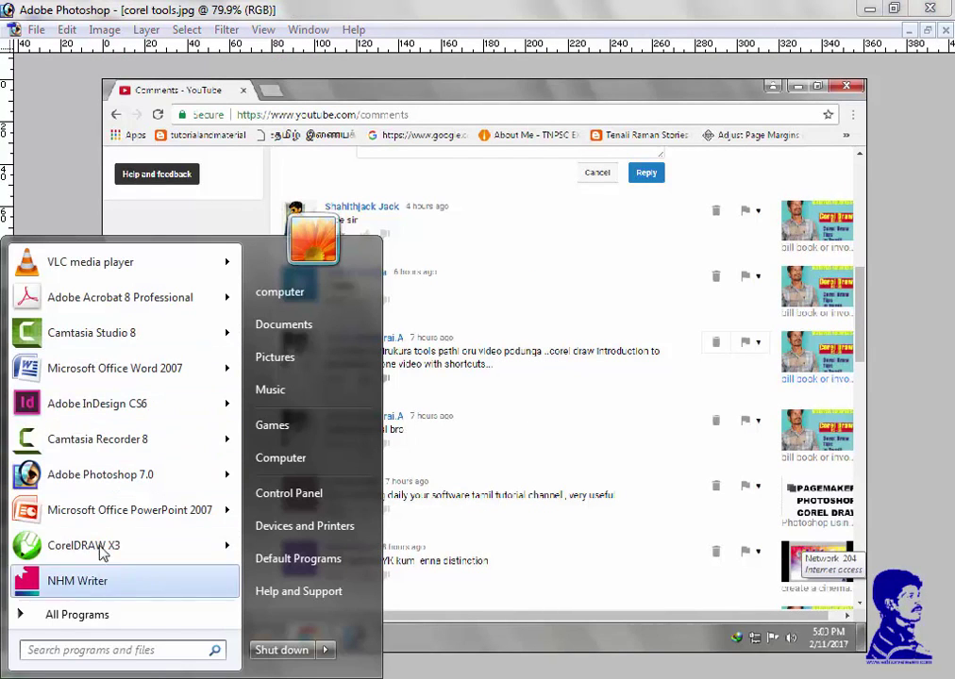
Step: Launch CorelDRAW X3, fit the Photoshop image to the screen, then bring CorelDRAW to the front
click(142, 474)
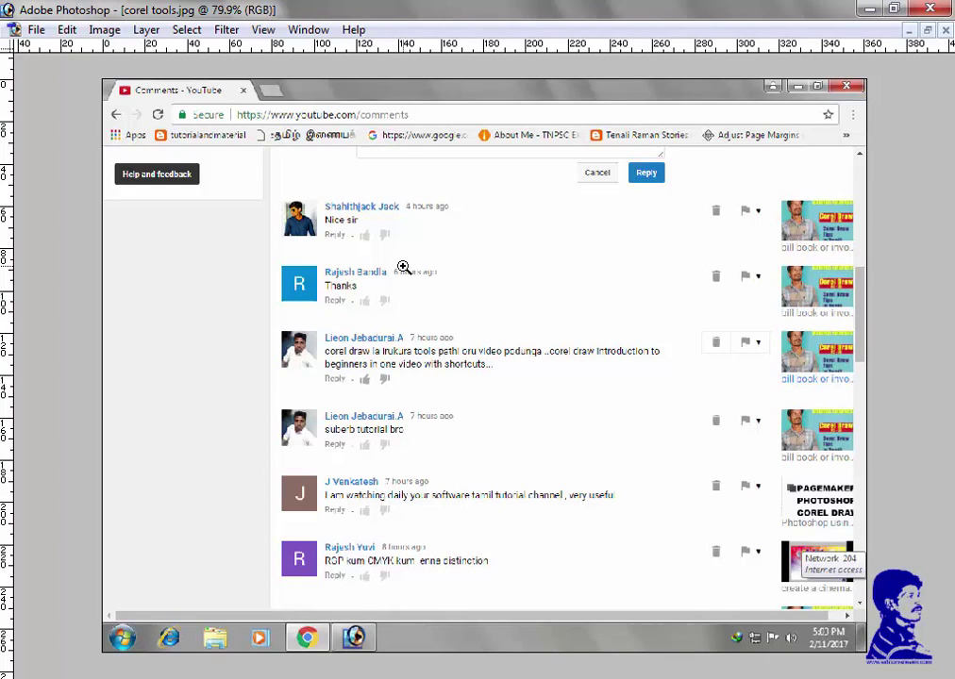
key(f)
right_click(478, 275)
click(514, 284)
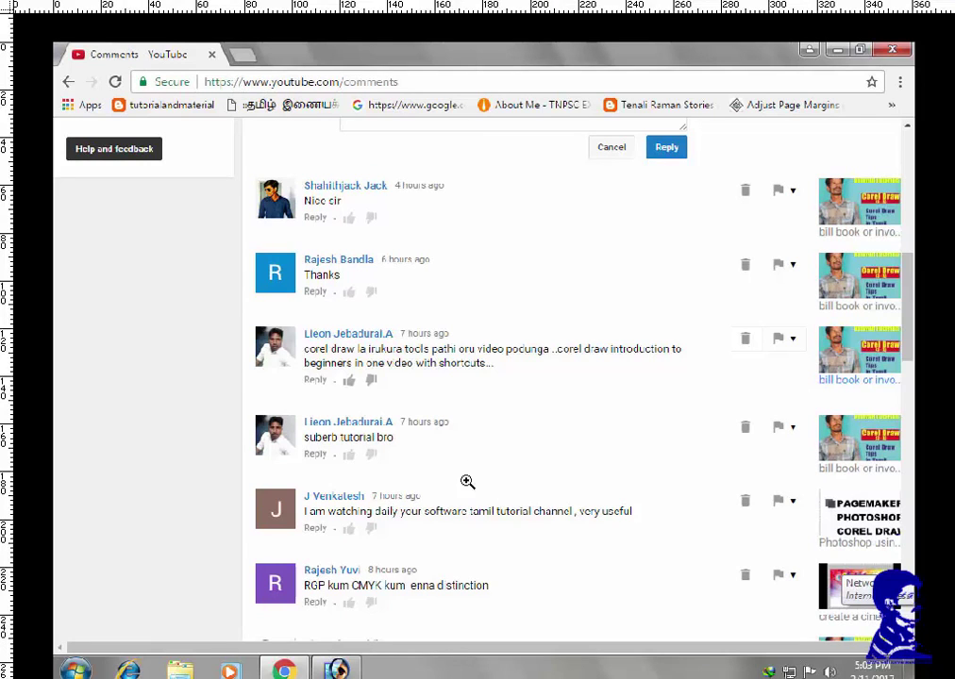
mouse_move(338, 668)
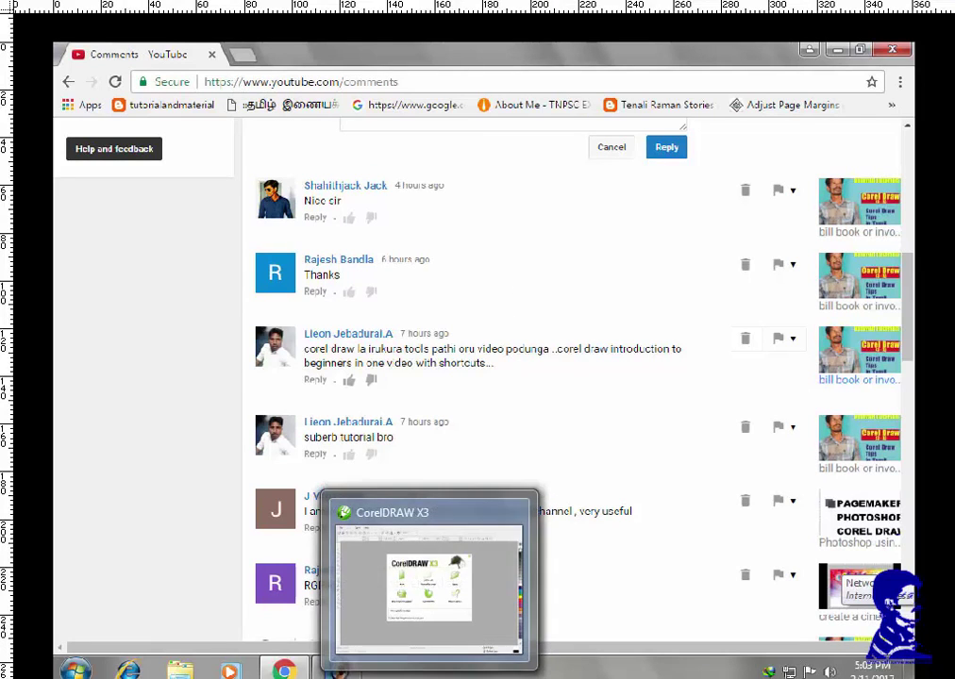
click(447, 611)
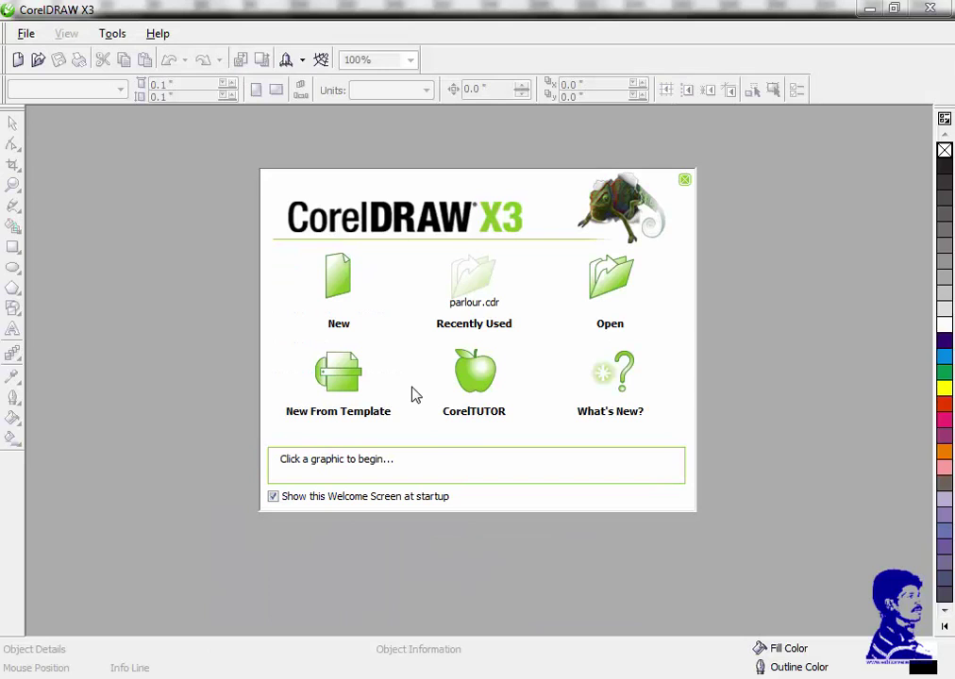
Step: Start a new blank 8.5 × 11-inch Graphic1 document from the Welcome screen
click(341, 276)
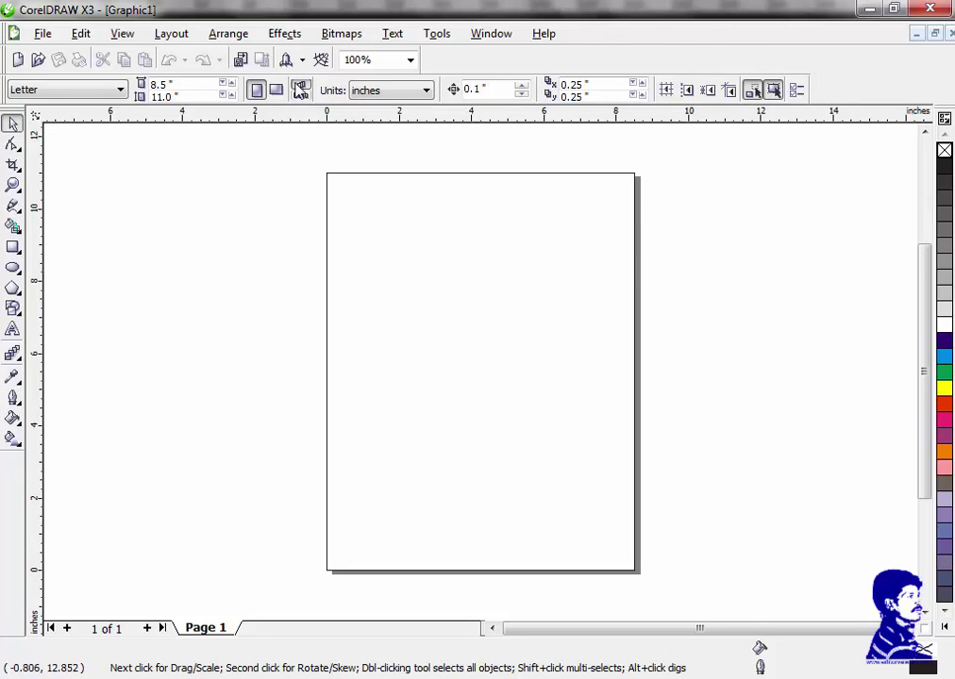
right_click(638, 59)
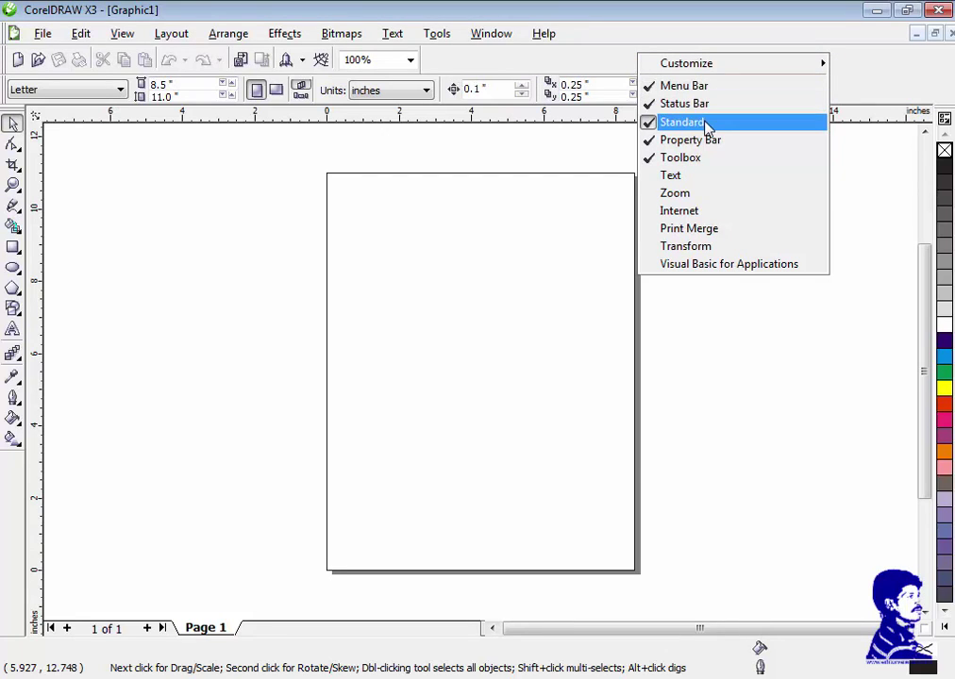
Step: Dock the Text formatting bar at the top, and briefly show, move and close the Transform bar
click(699, 179)
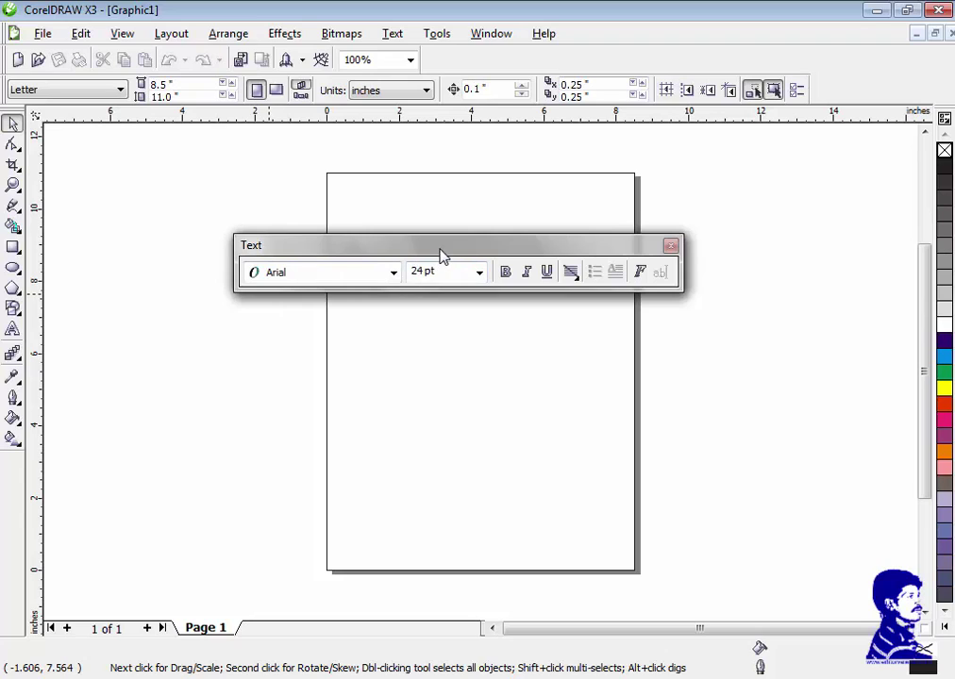
drag(468, 244, 513, 62)
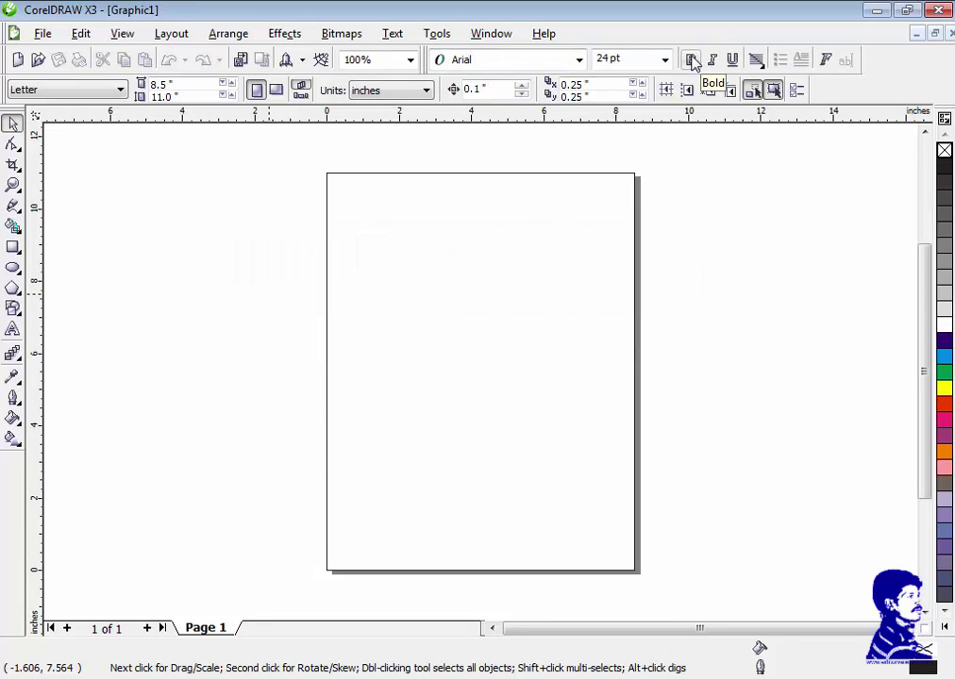
right_click(883, 68)
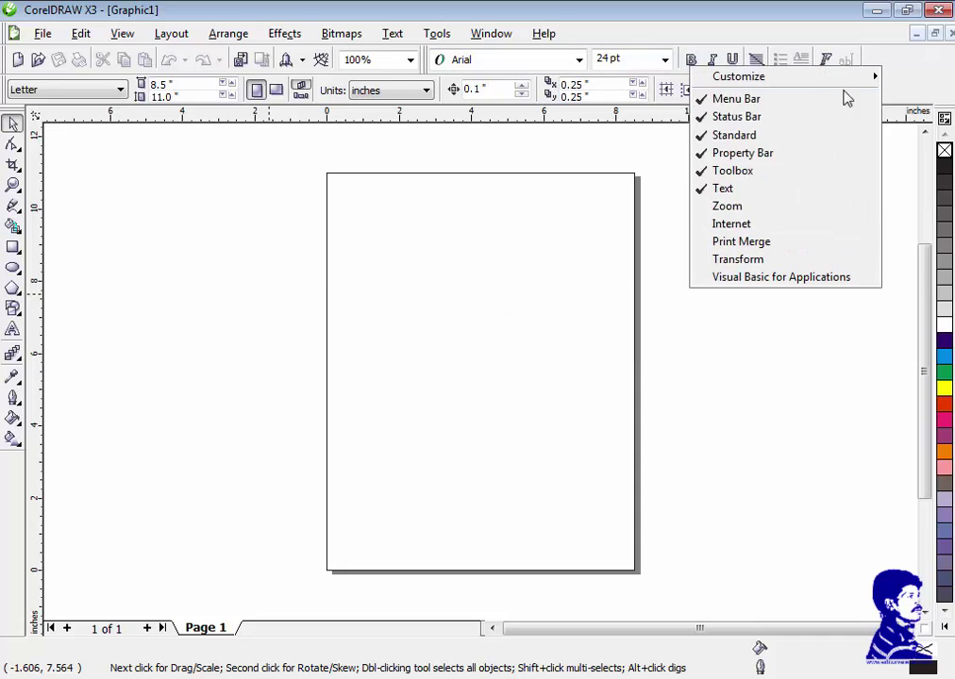
click(758, 264)
drag(577, 342, 318, 214)
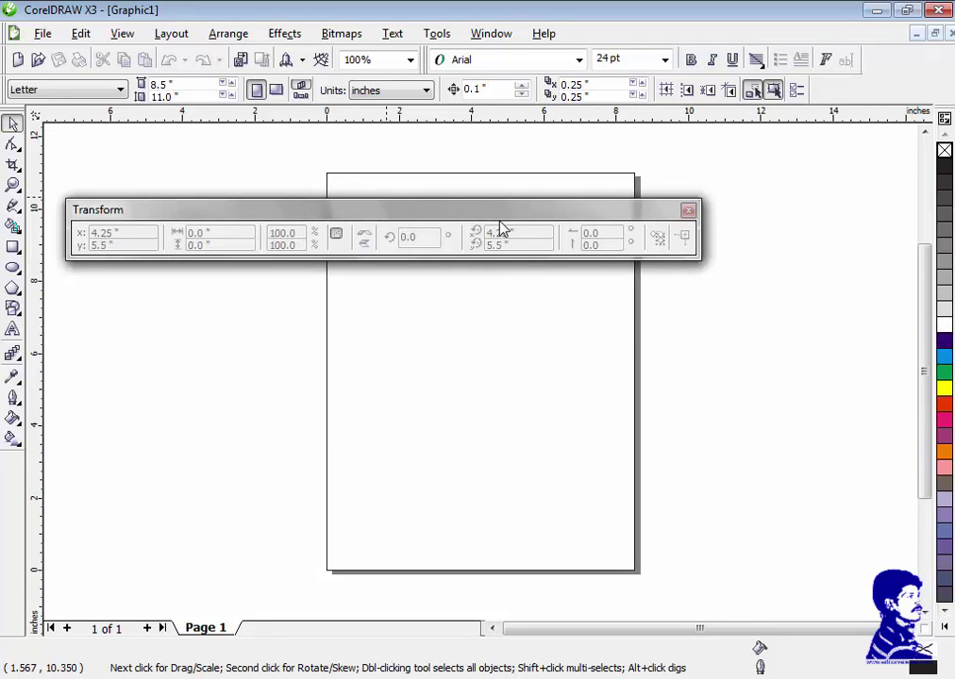
click(687, 210)
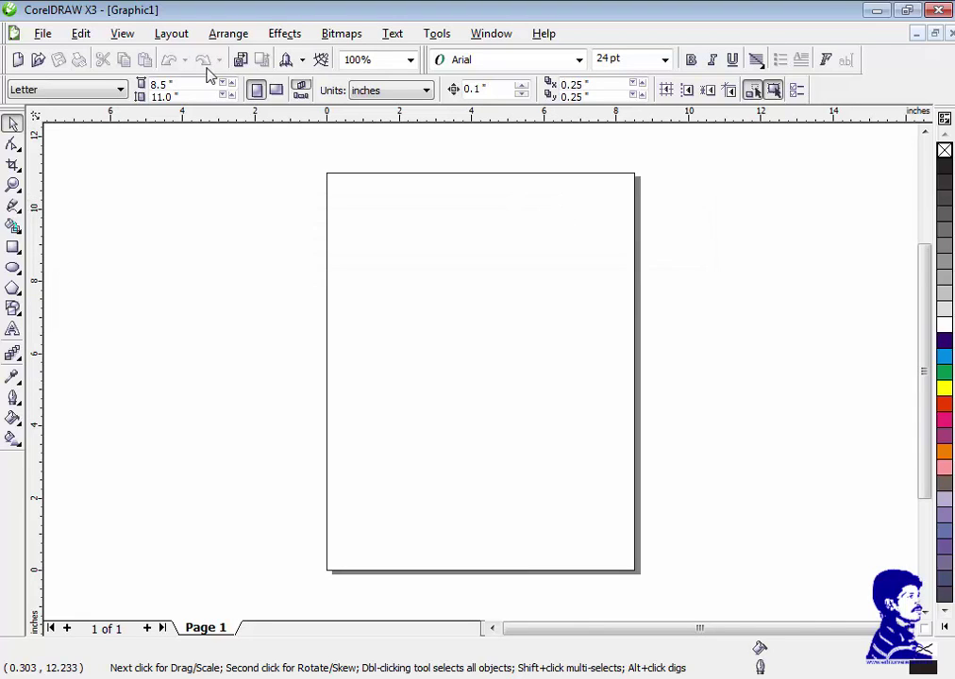
Step: Bring up the toolbar list several times, then dismiss it without changes
right_click(609, 41)
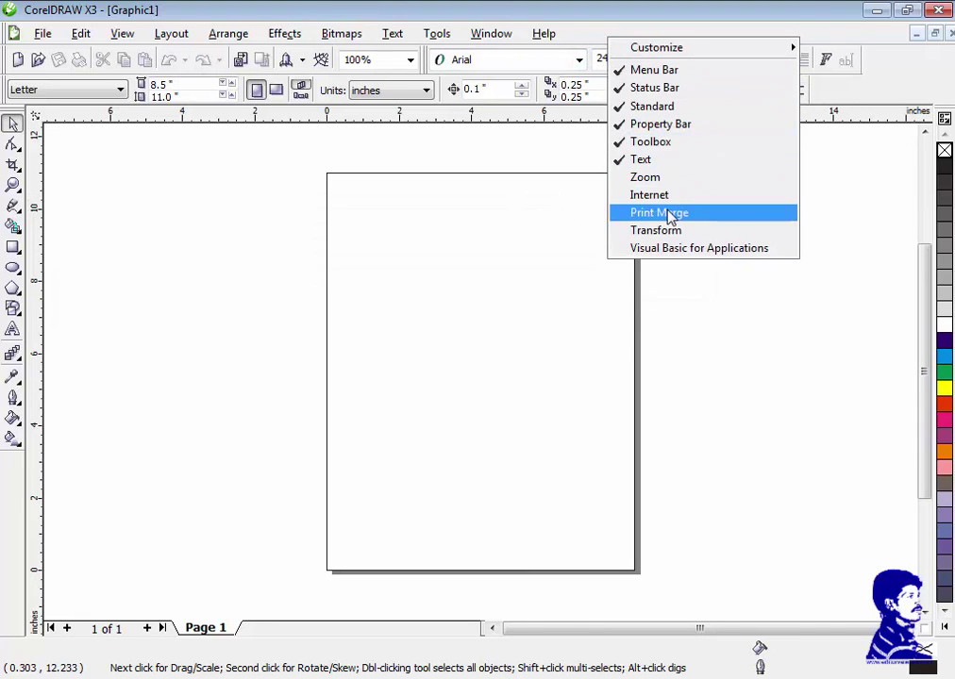
right_click(889, 81)
mouse_move(755, 85)
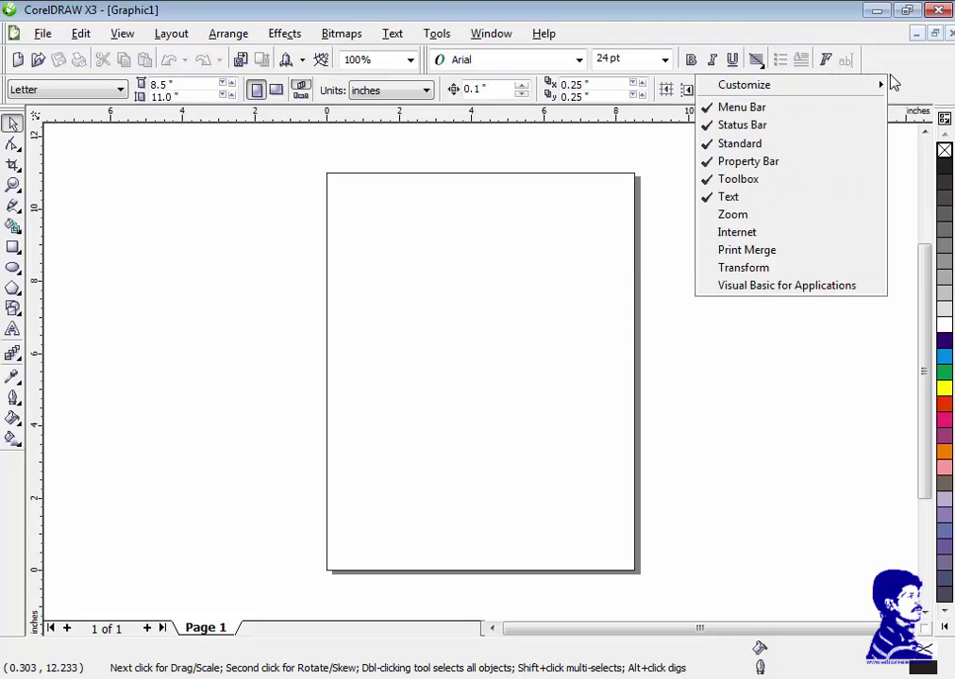
right_click(880, 64)
right_click(882, 64)
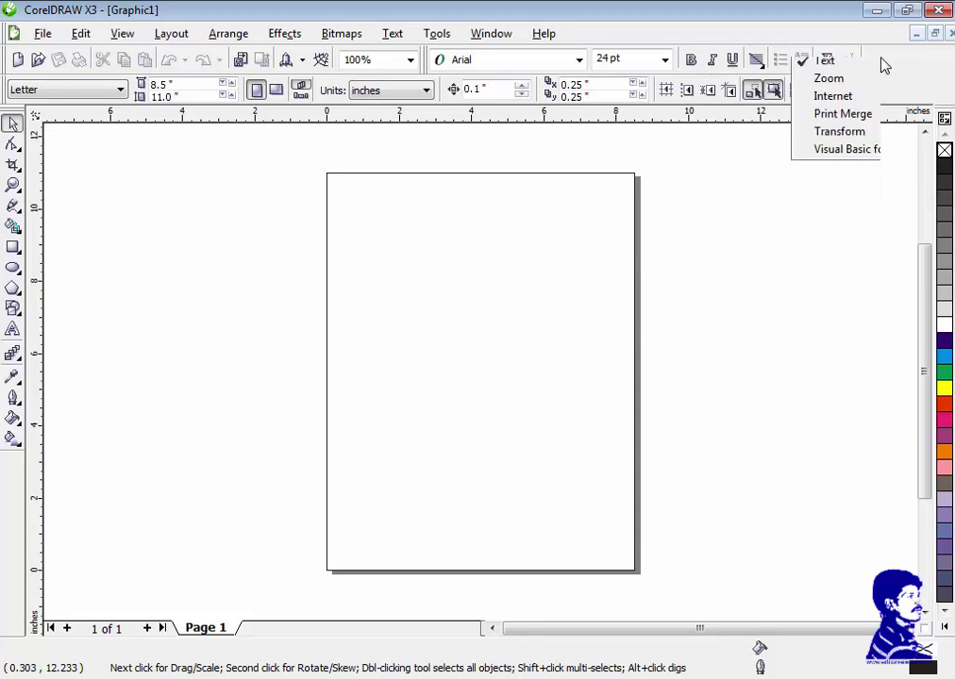
right_click(897, 88)
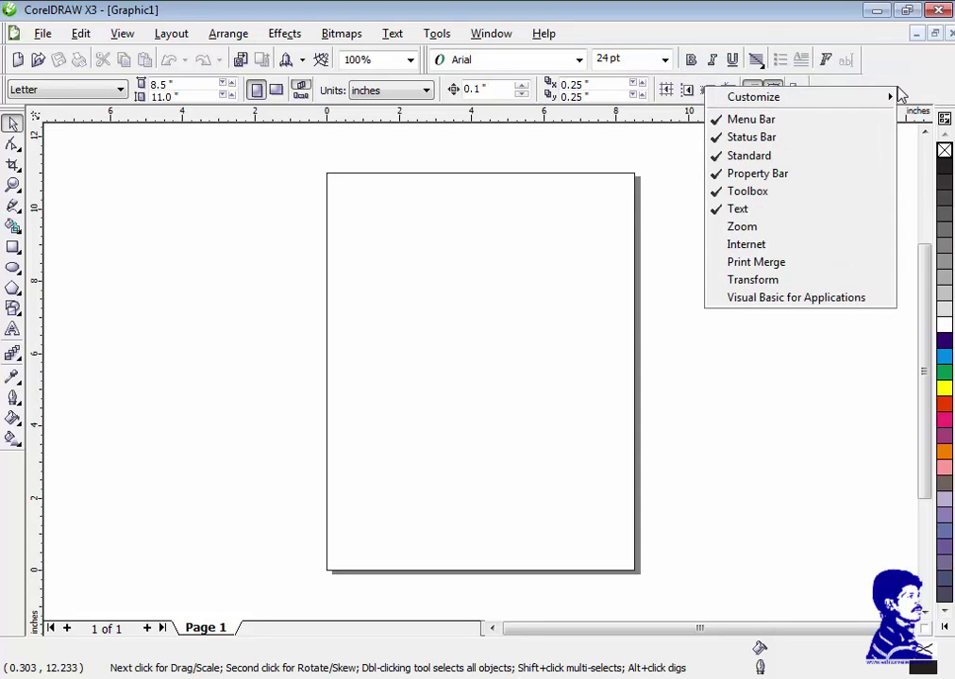
click(396, 266)
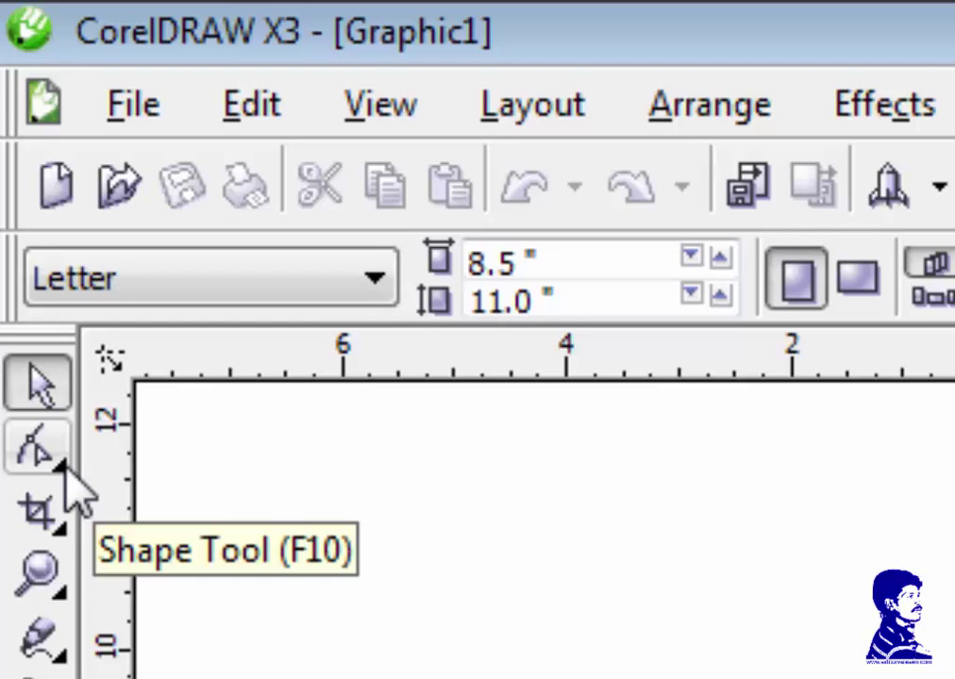
click(66, 466)
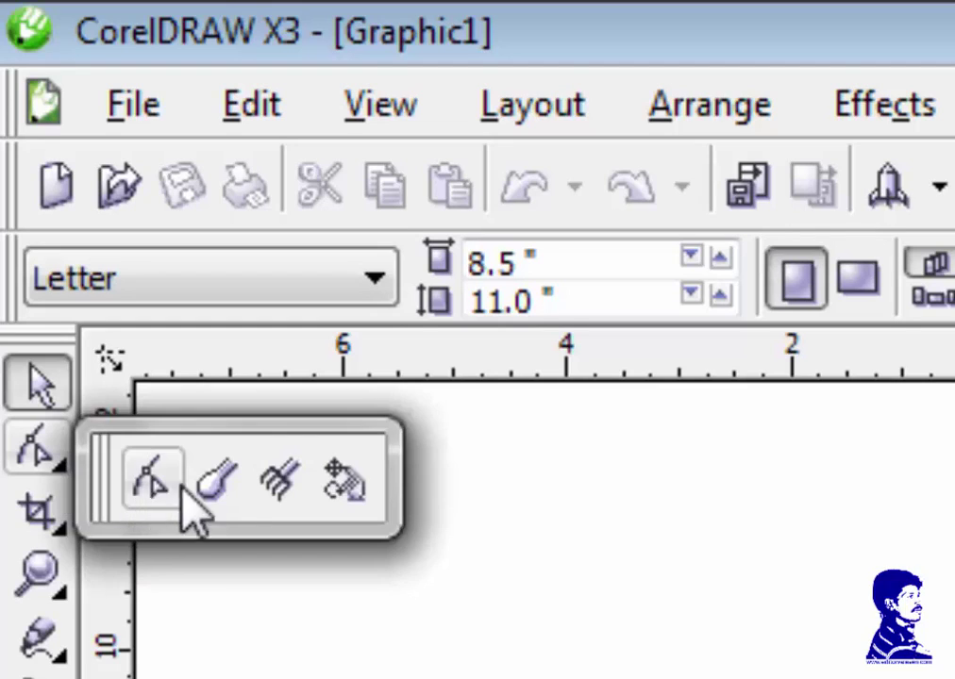
click(36, 401)
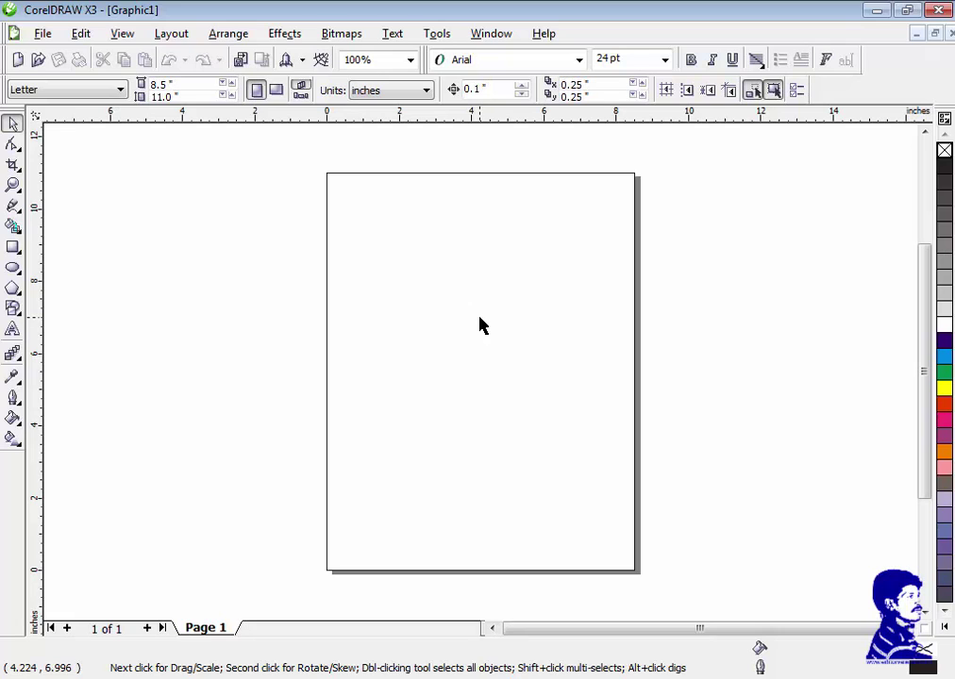
Step: Type 'fdsdfd' as Arial 24 pt text near the page centre and select the text object
click(12, 206)
key(space)
click(12, 329)
click(417, 314)
text(fdsdfd)
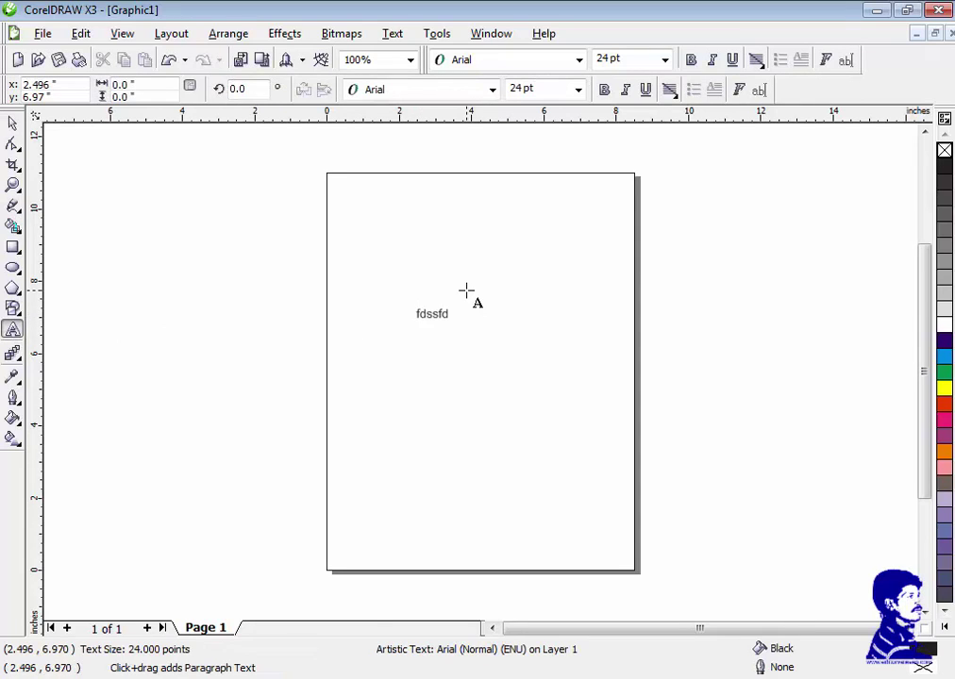
key(Escape)
key(Escape)
key(Escape)
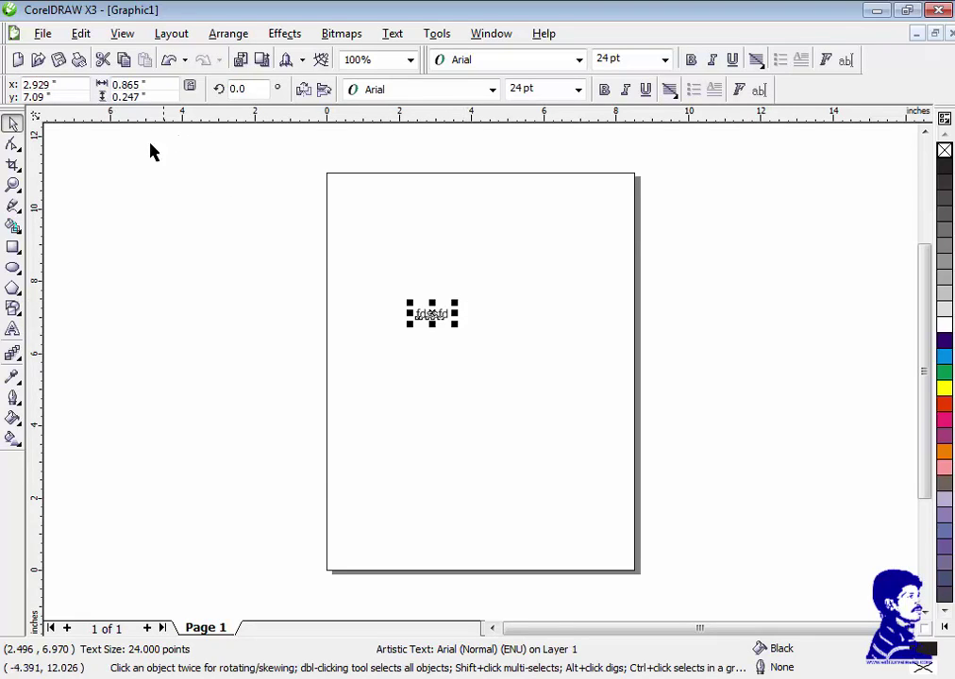
key(F8)
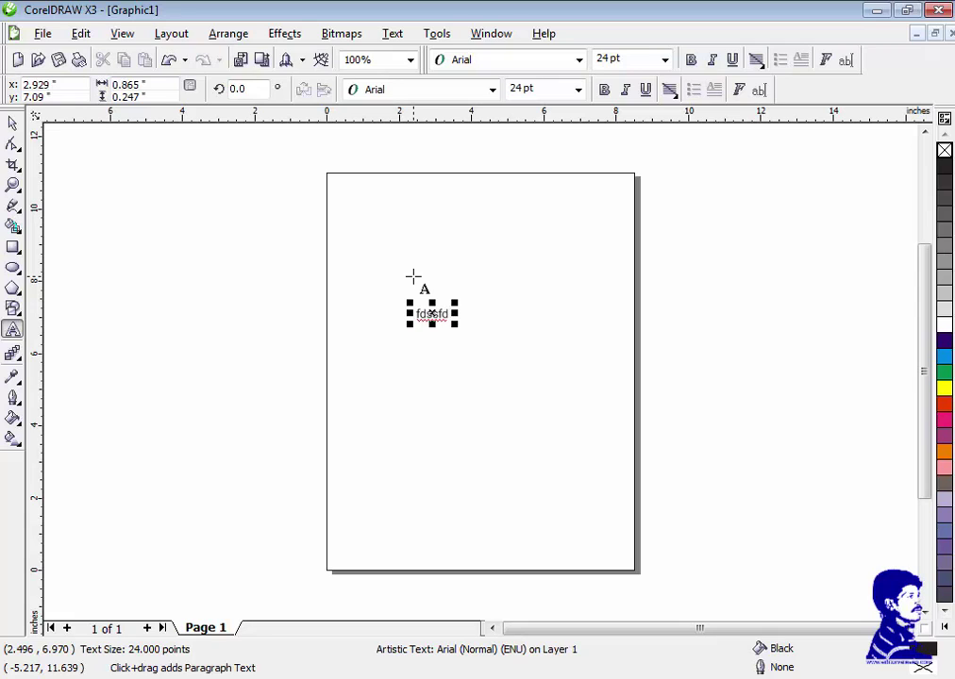
click(14, 165)
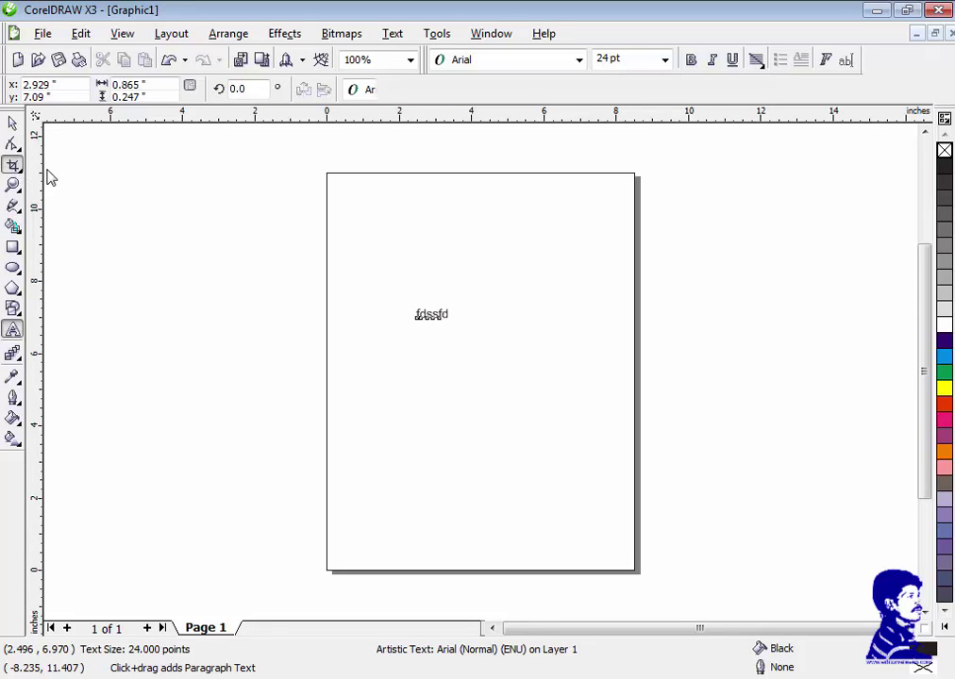
key(space)
key(space)
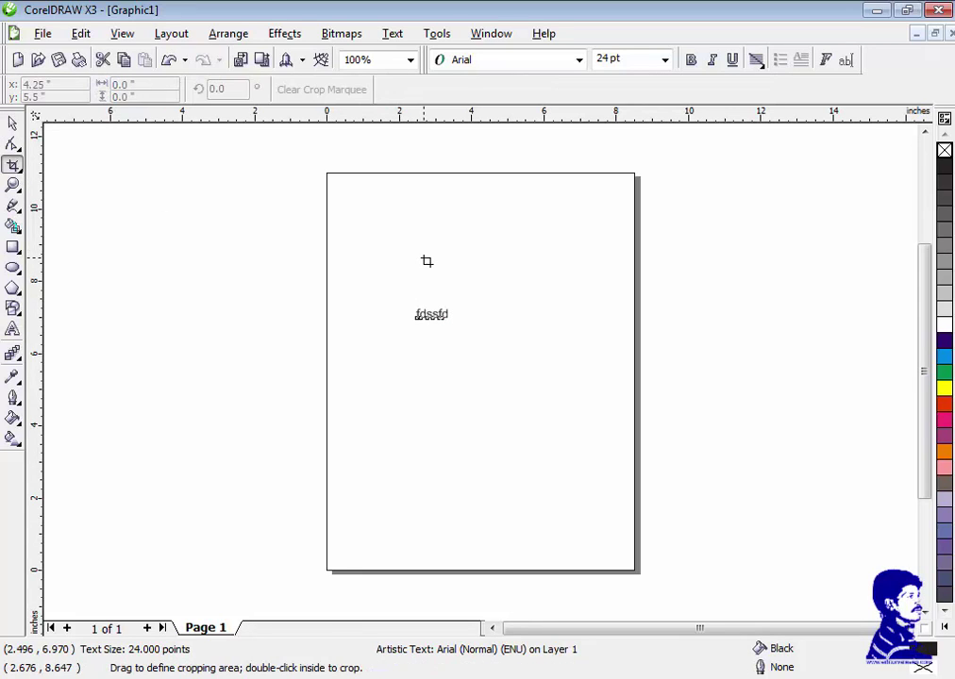
key(space)
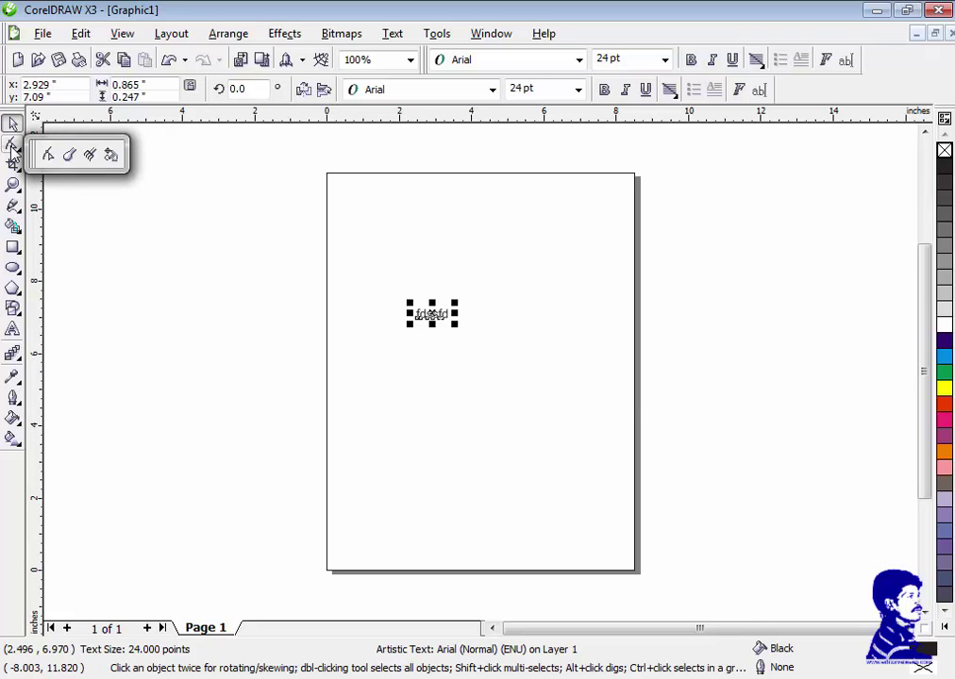
click(49, 156)
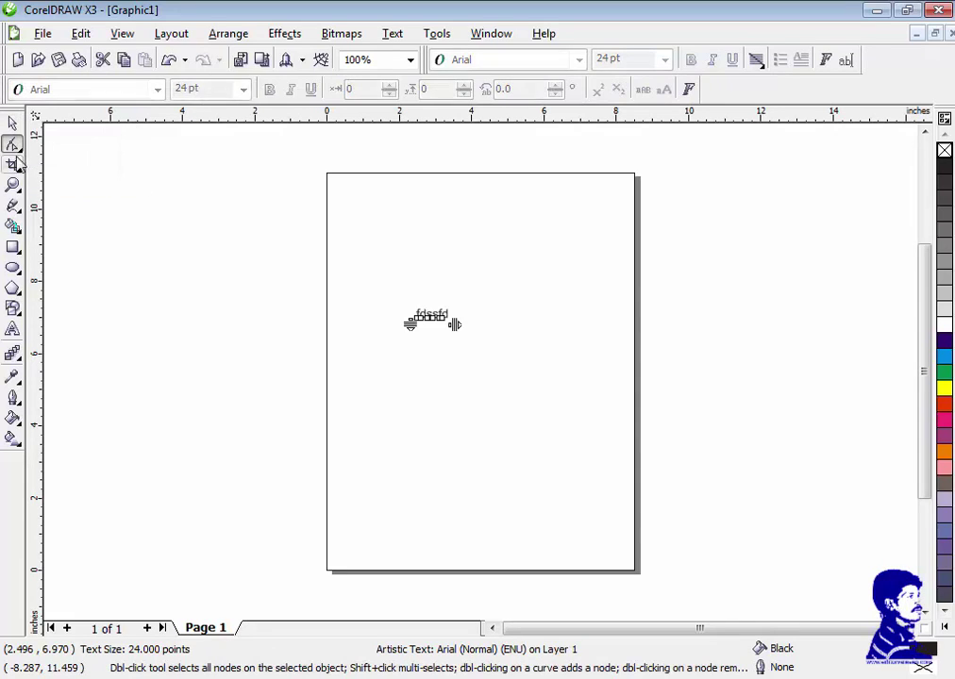
click(13, 165)
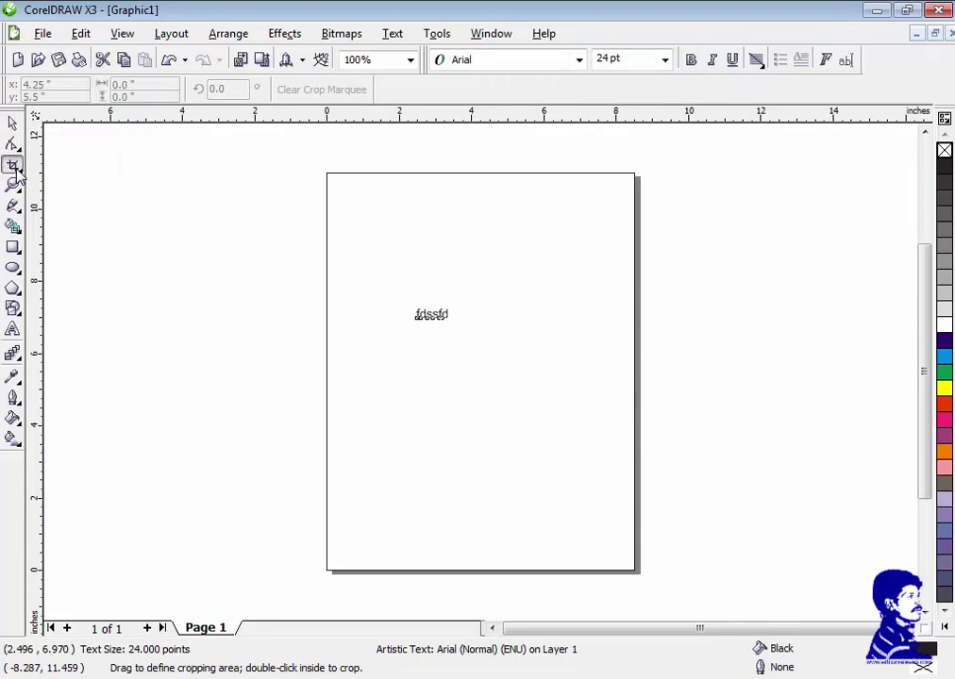
click(14, 166)
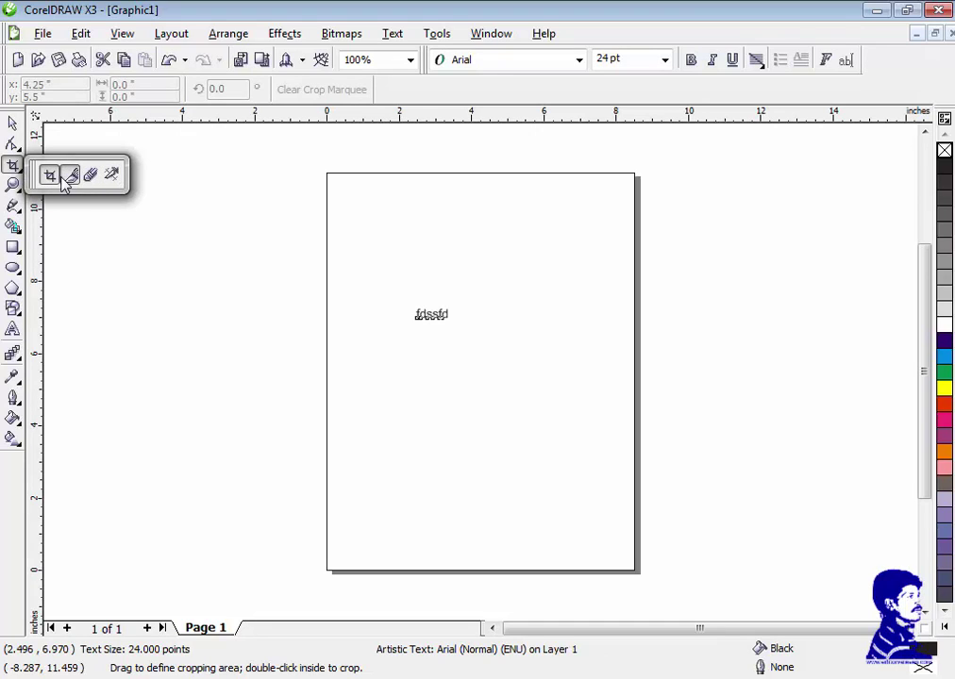
click(13, 185)
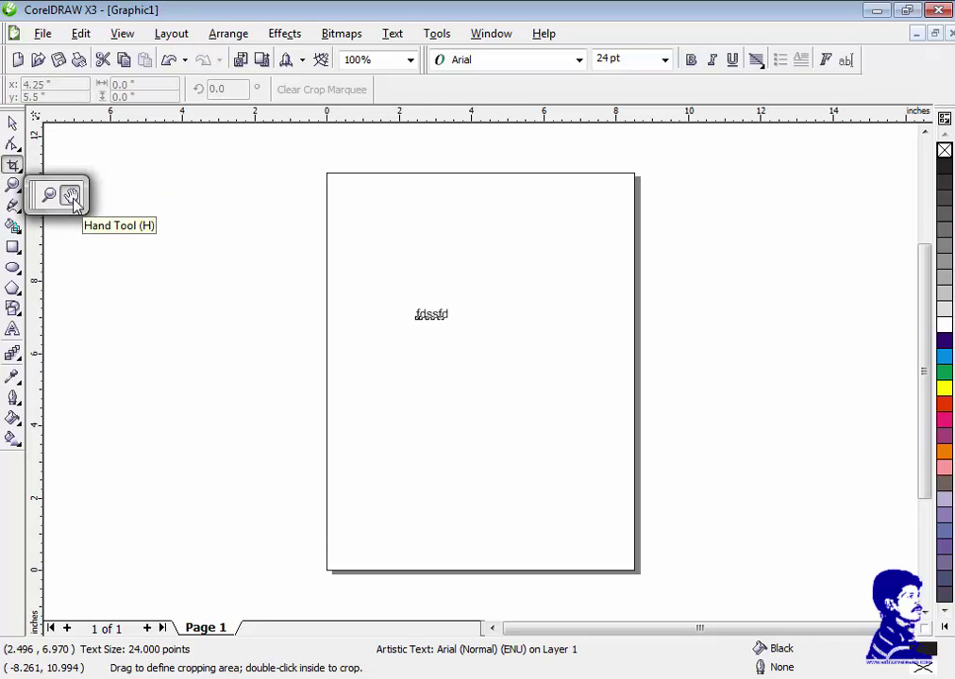
click(15, 205)
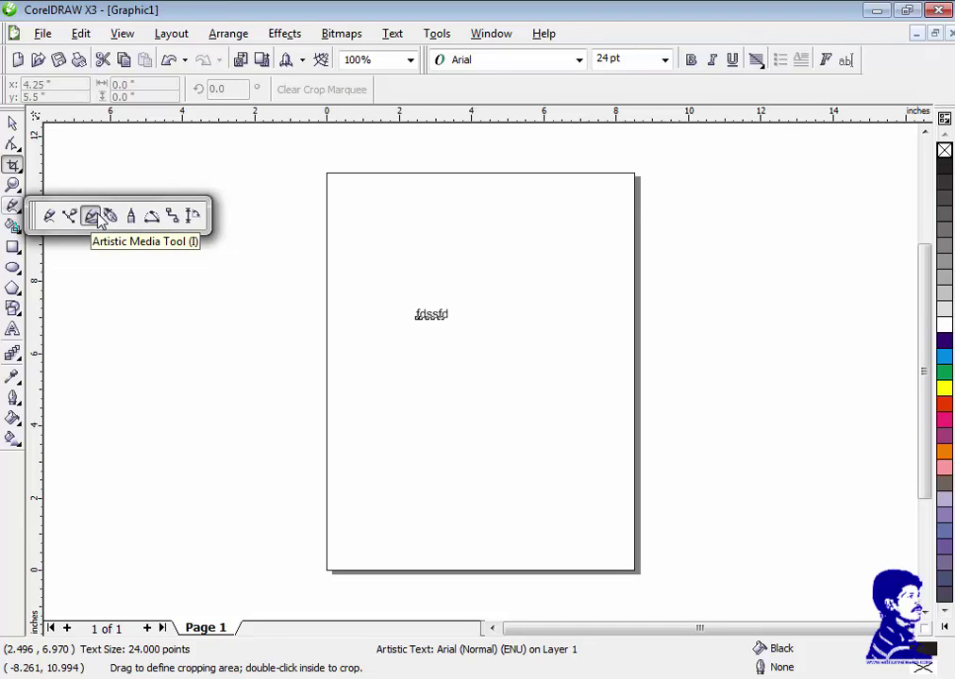
mouse_move(13, 227)
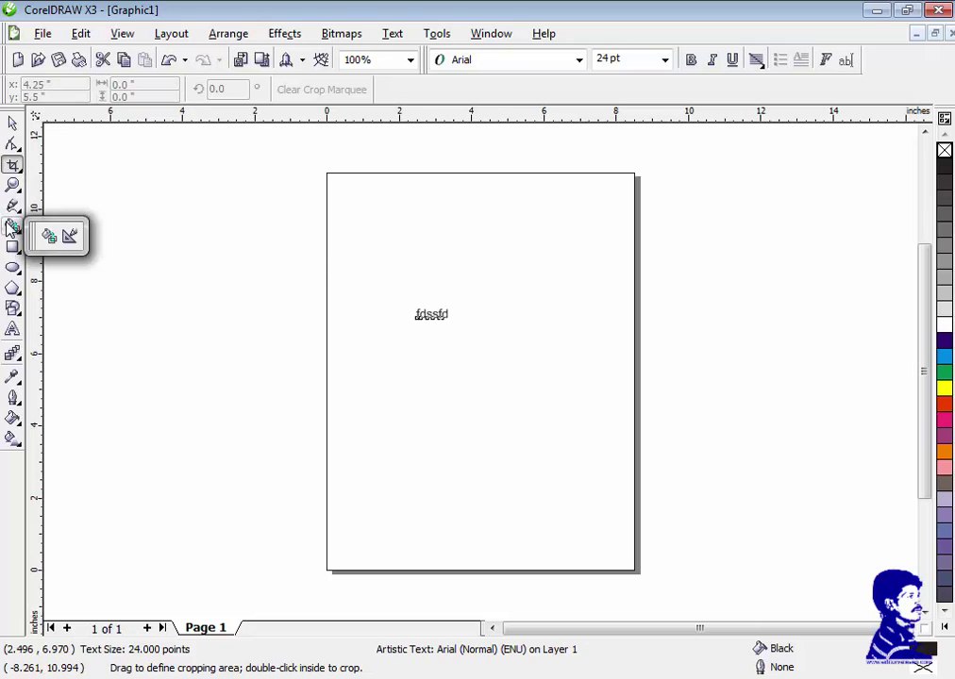
Step: Draw two horizontal lines above the text and a vertical line to its right with Smart Drawing
click(71, 237)
drag(377, 264, 593, 264)
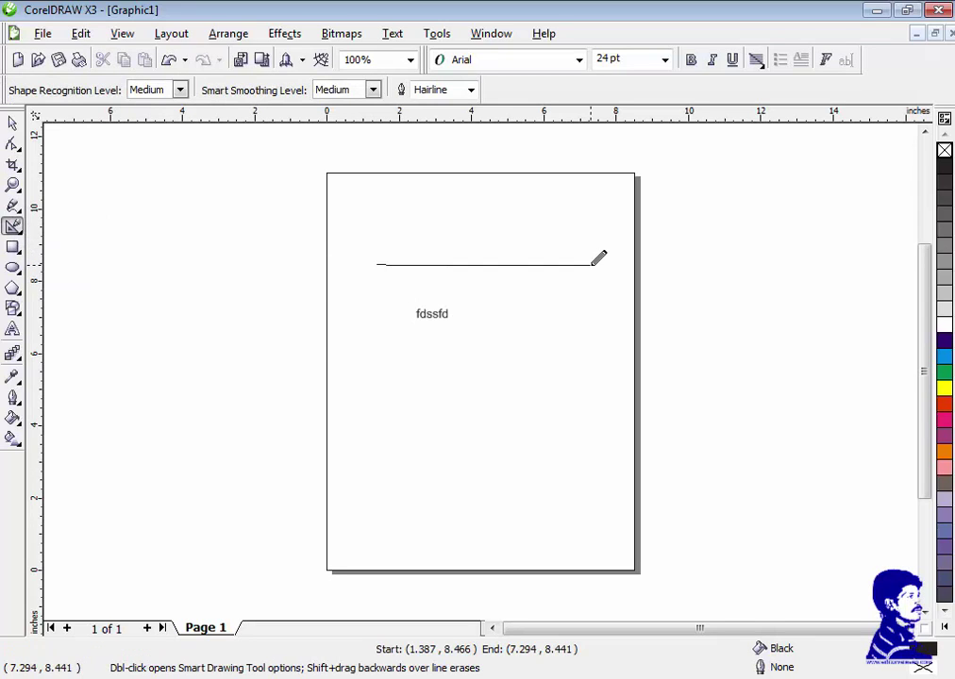
key(z)
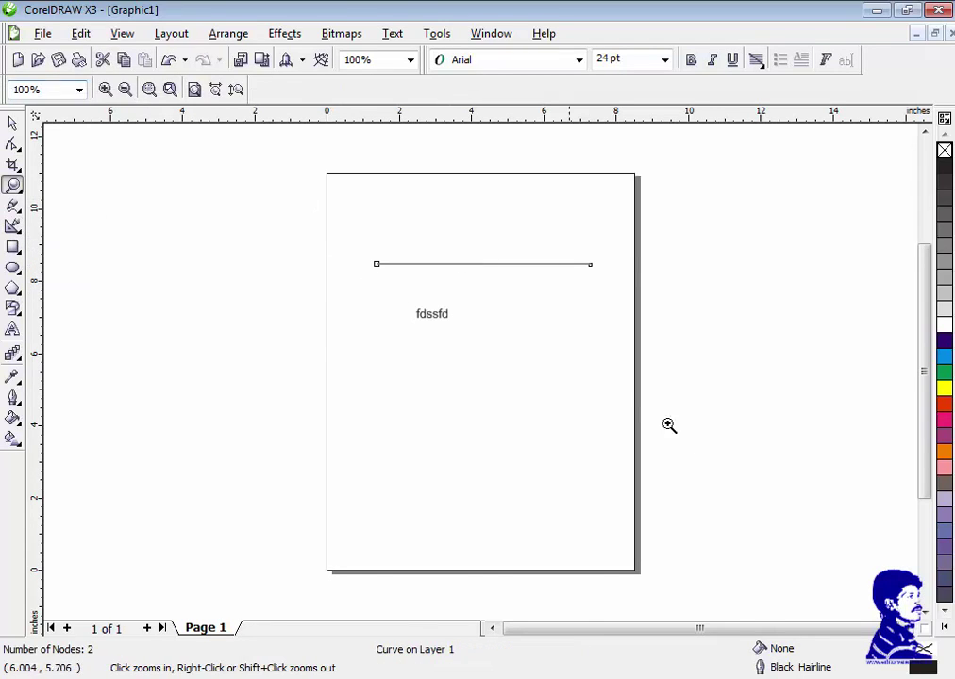
drag(369, 234, 754, 437)
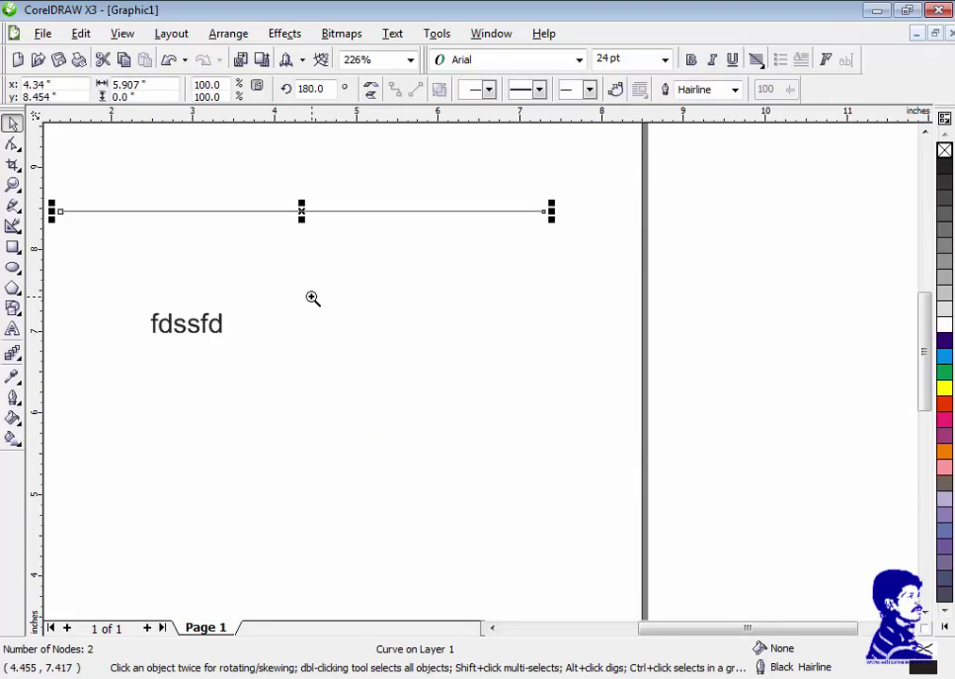
key(shift+s)
drag(177, 274, 539, 291)
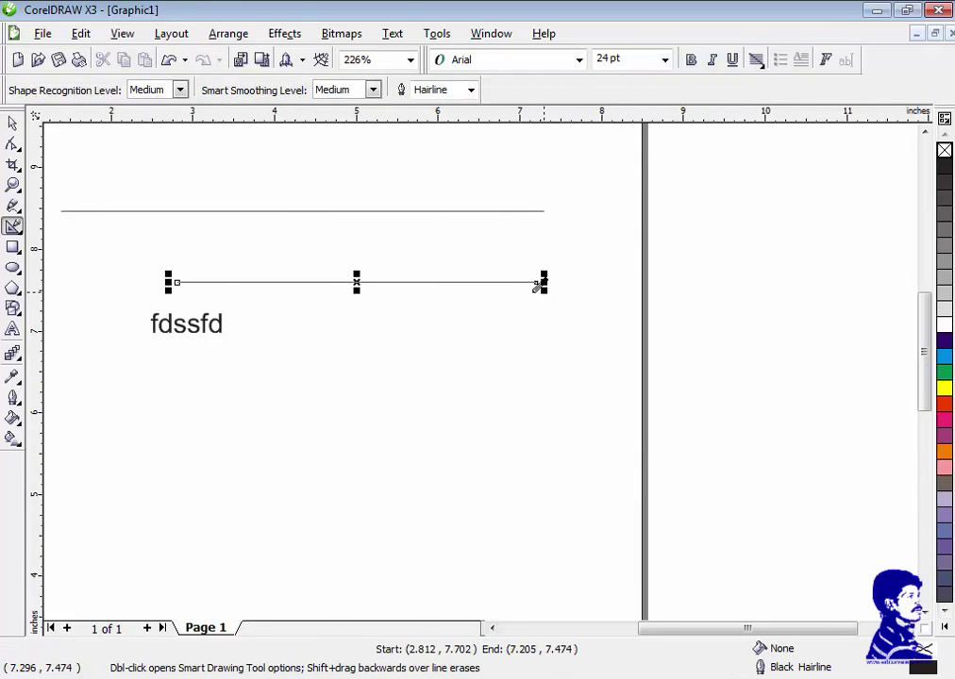
drag(501, 317, 509, 536)
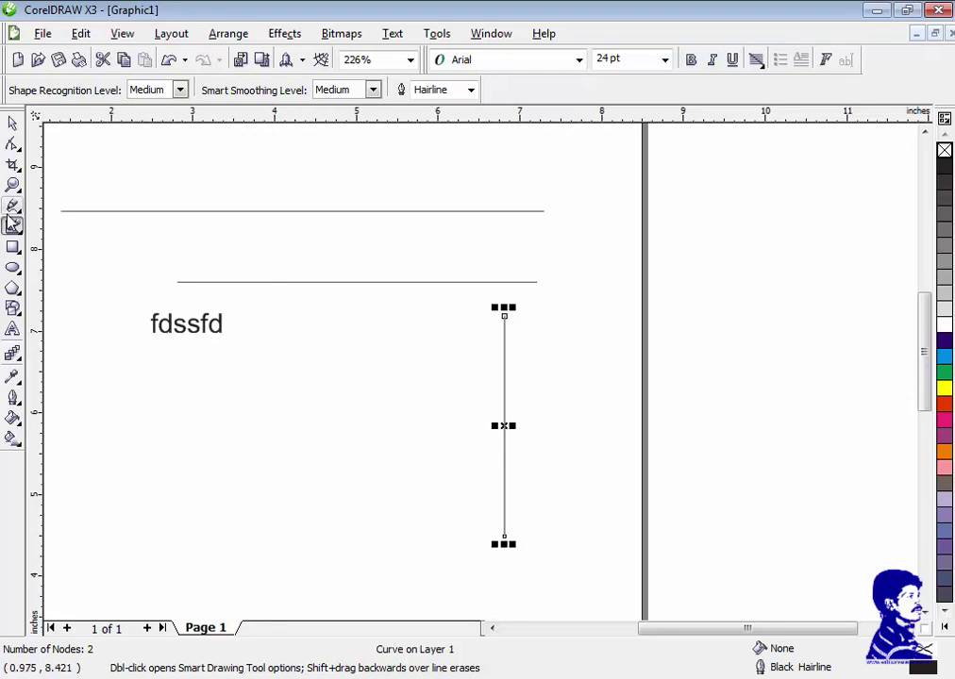
Step: Draw two crossing strokes and Smart Fill the triangle they enclose Desert Blue
drag(424, 359, 590, 551)
drag(345, 433, 534, 365)
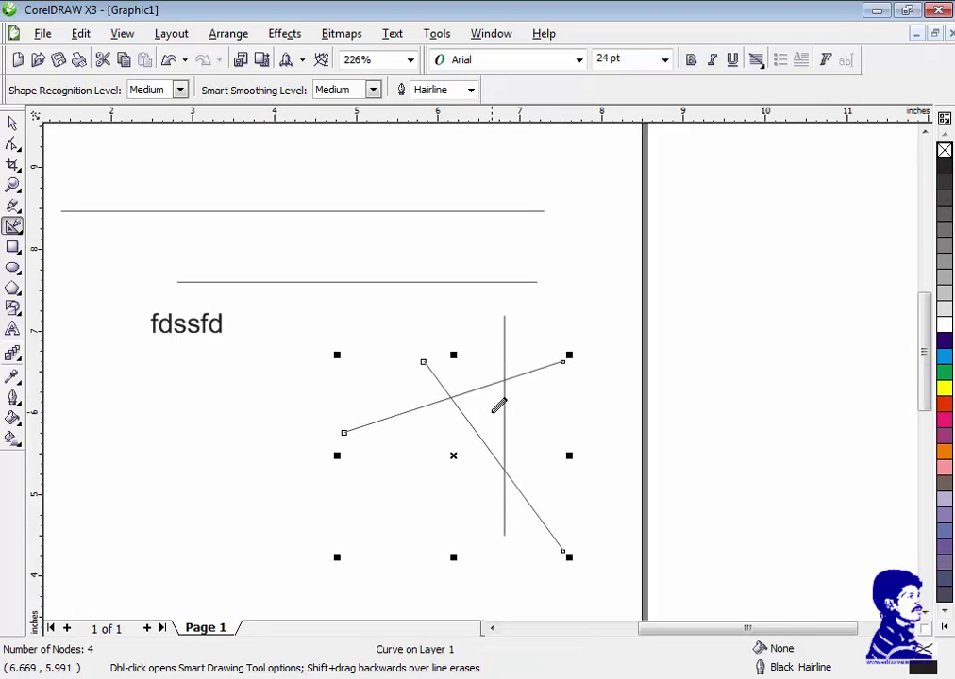
click(19, 232)
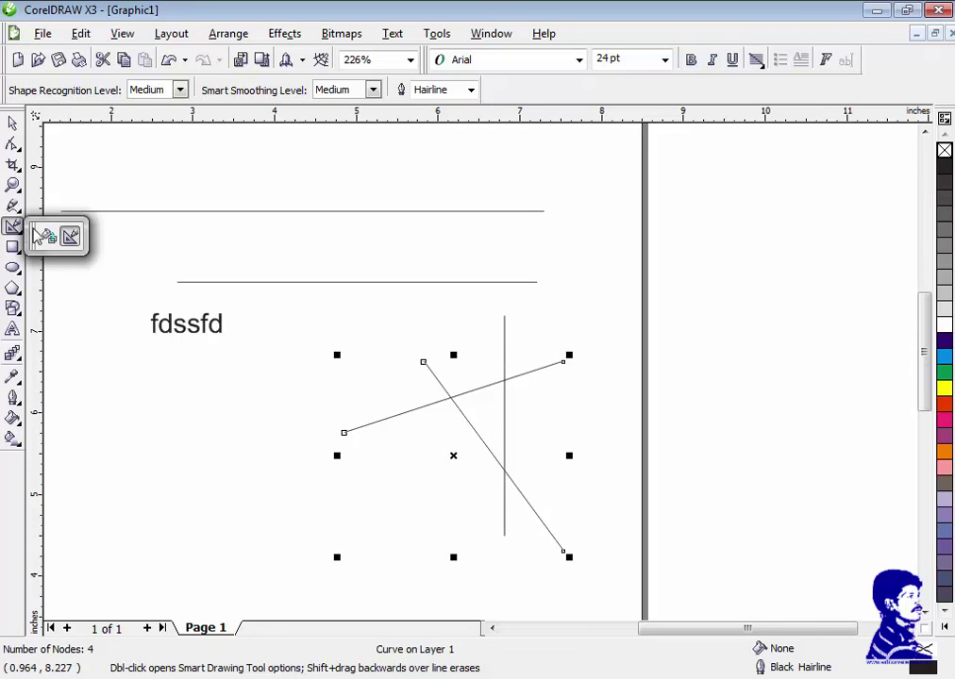
click(51, 235)
click(462, 396)
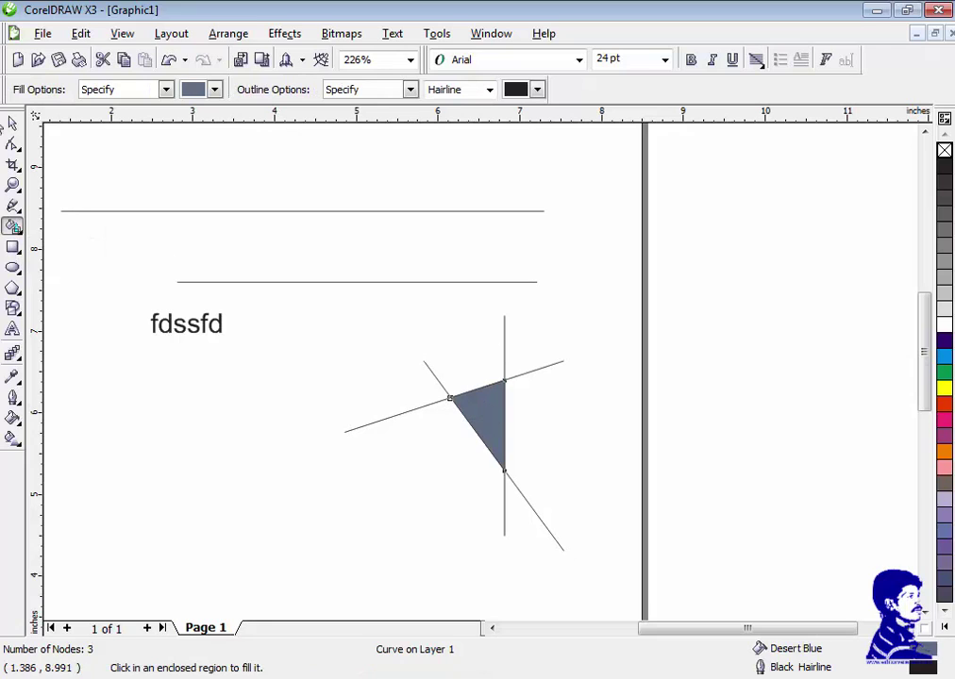
Step: Drag the Desert Blue triangle off the page to the right
click(12, 123)
click(694, 380)
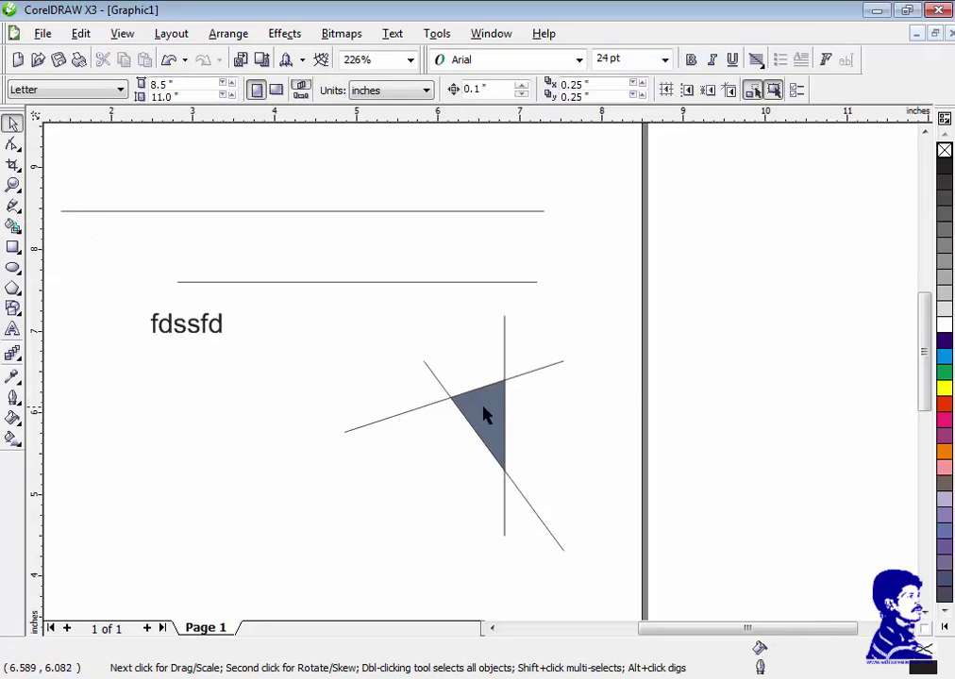
drag(483, 415, 731, 332)
click(817, 326)
click(736, 351)
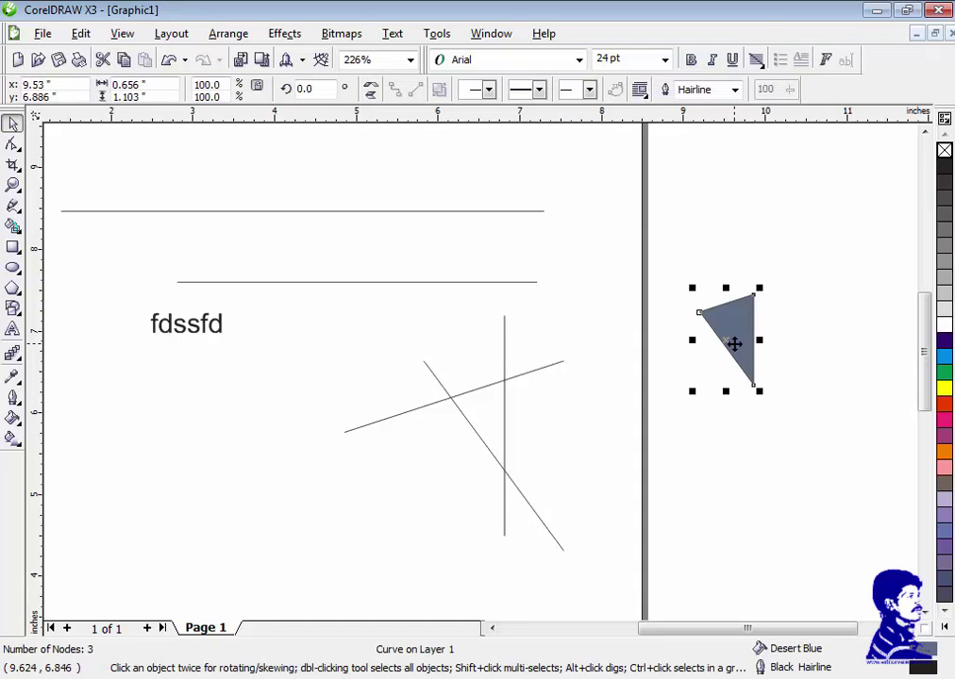
Step: Marquee-select the lines, text and triangle and delete them
scroll(449, 357, down, 2)
mouse_move(132, 213)
mouse_down()
mouse_move(746, 528)
mouse_move(743, 511)
mouse_up()
key(Delete)
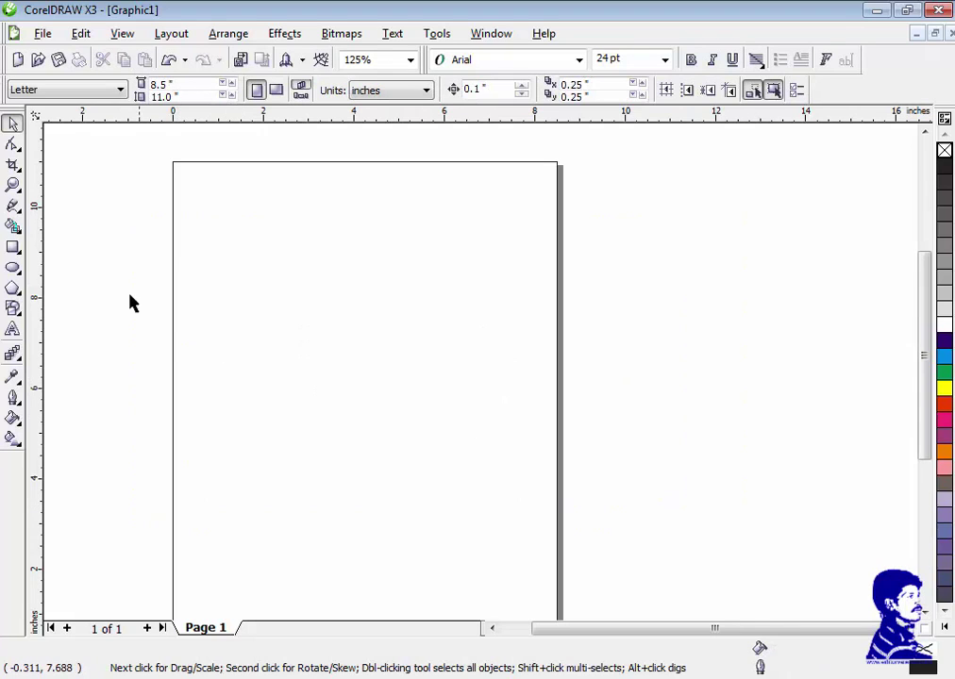
click(13, 247)
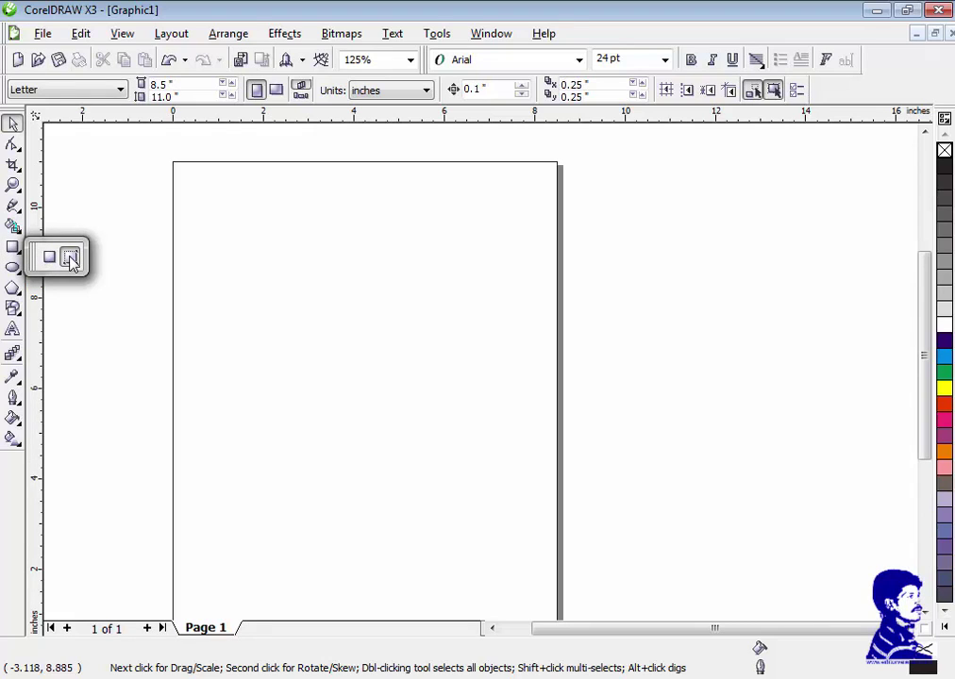
click(13, 268)
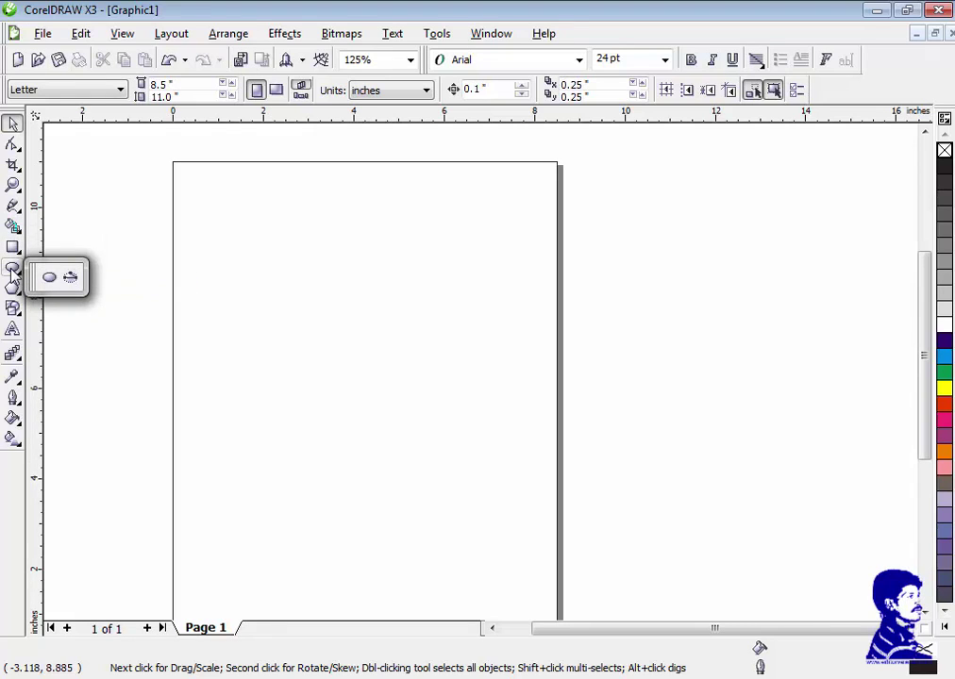
click(12, 289)
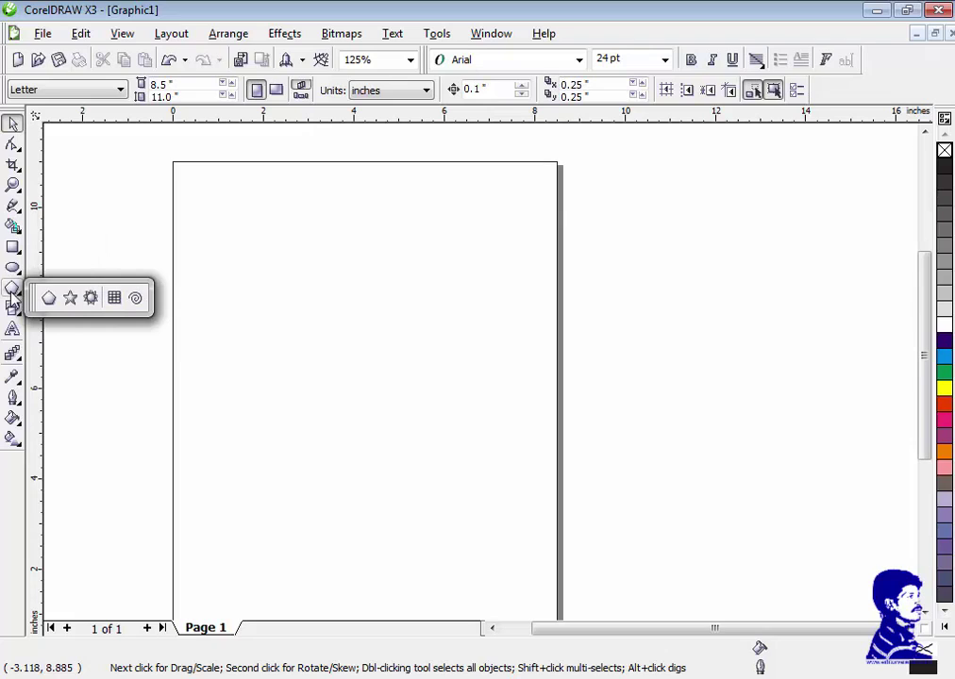
click(366, 379)
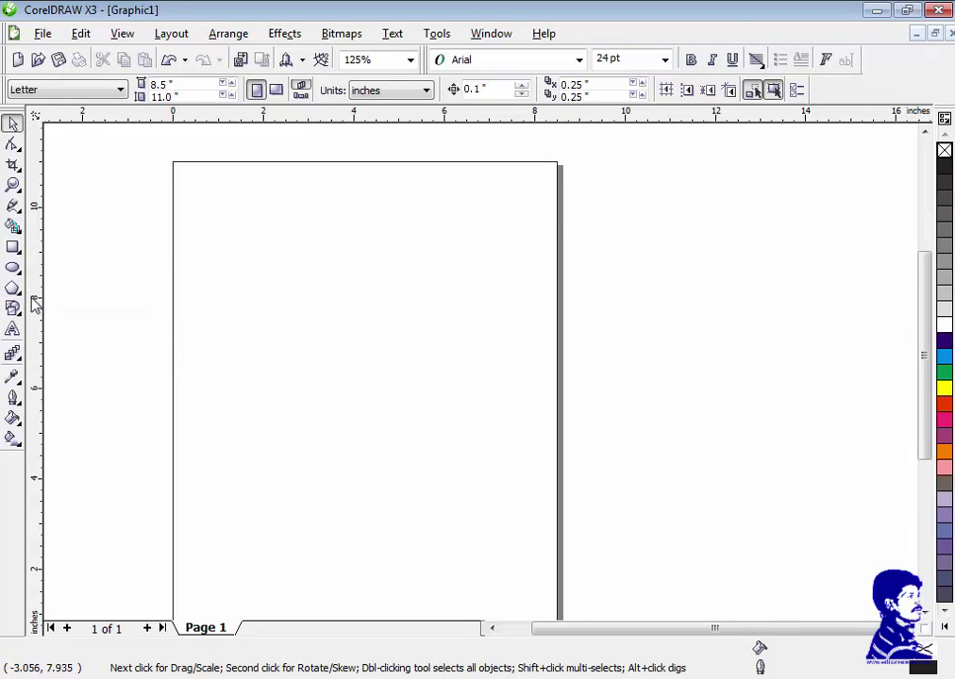
click(12, 288)
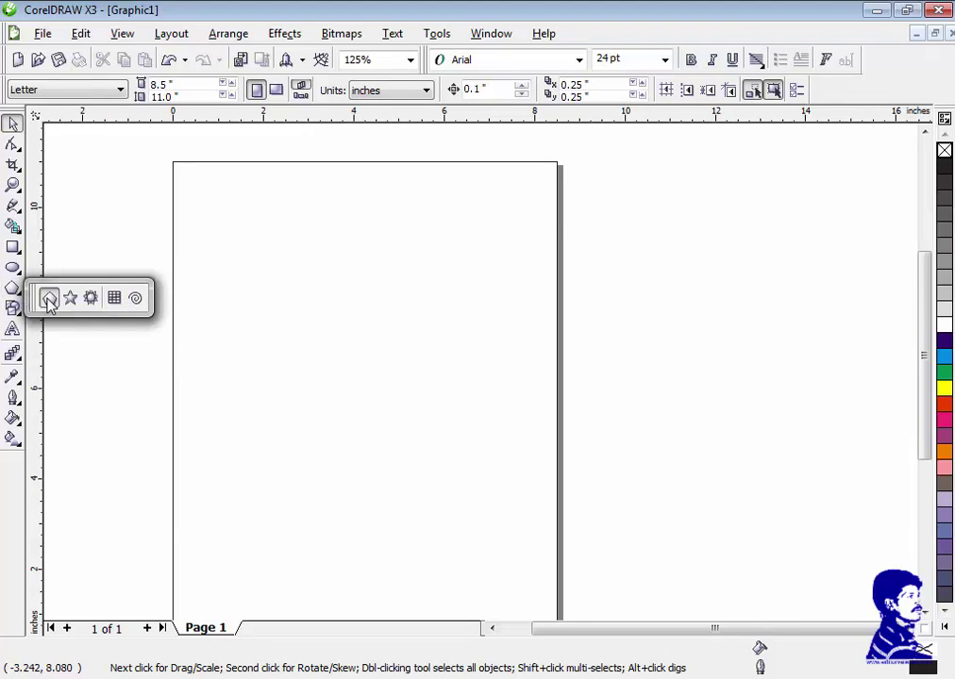
click(115, 298)
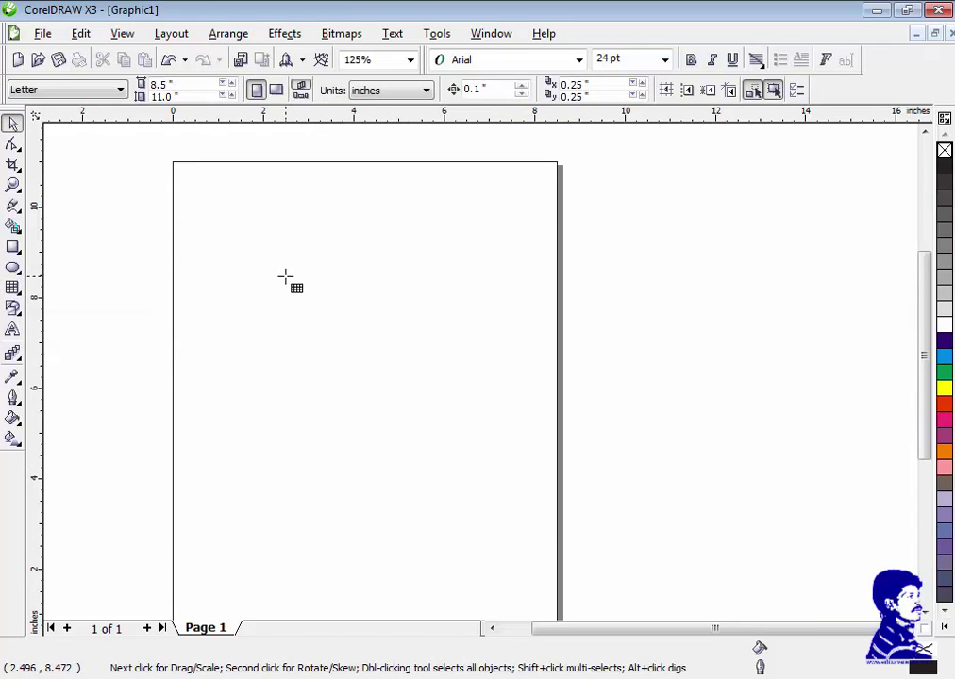
Step: Draw a 4×3 graph-paper grid near the page centre and a spiral over it
drag(259, 271, 499, 506)
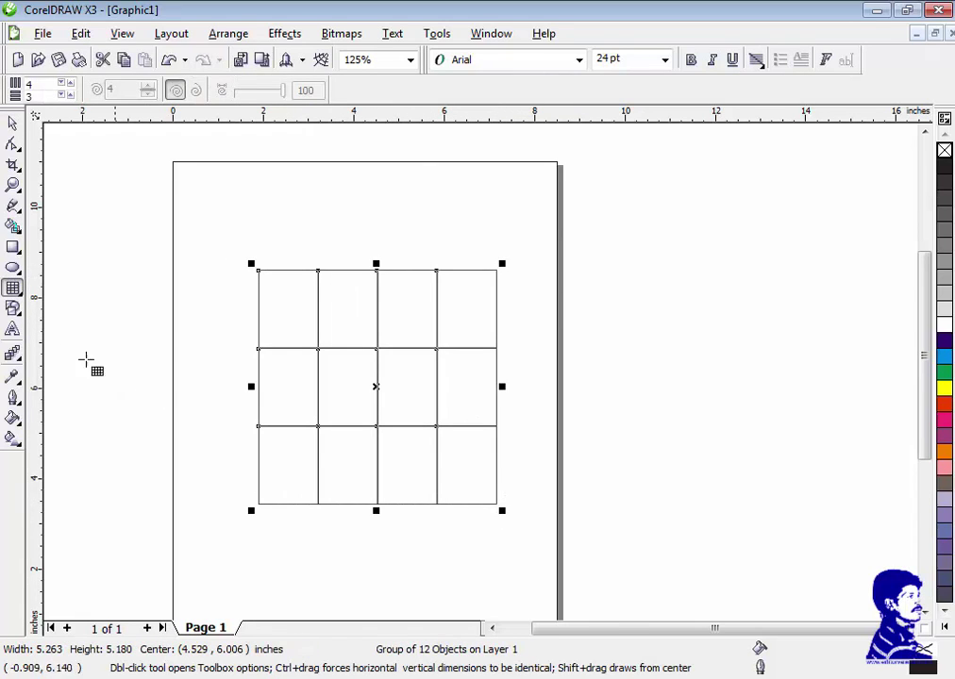
click(19, 296)
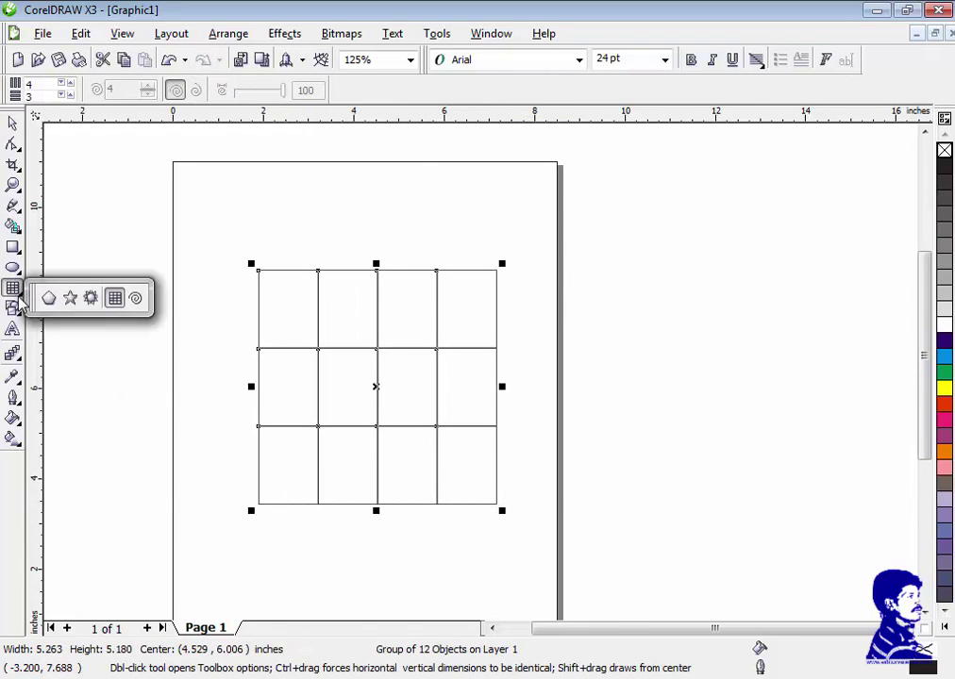
click(138, 299)
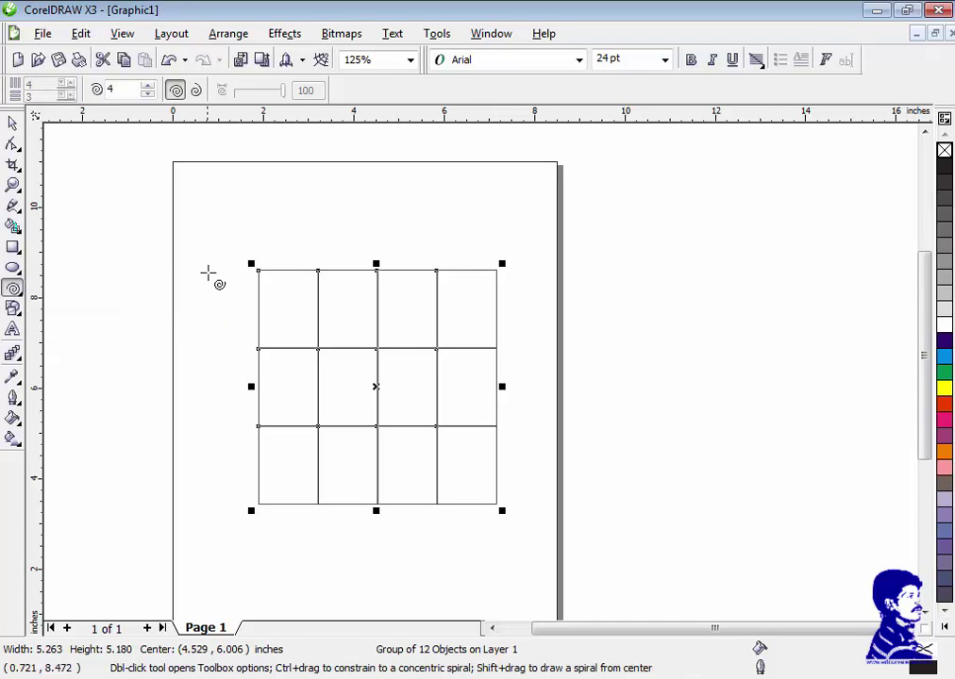
click(12, 143)
key(space)
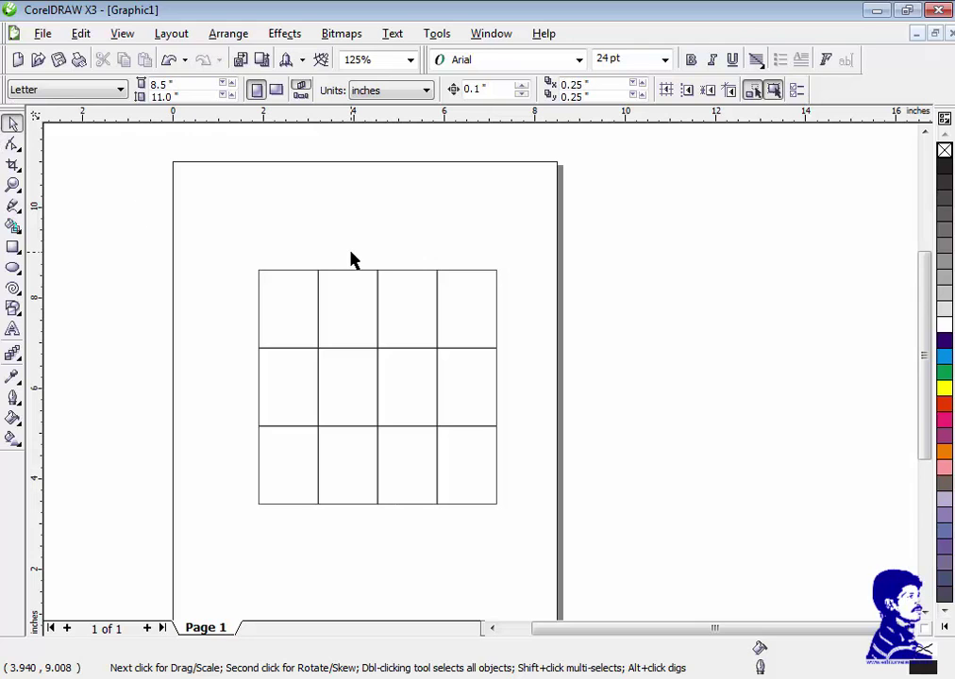
key(a)
mouse_move(308, 203)
mouse_down()
mouse_move(494, 413)
mouse_move(528, 435)
mouse_up()
Step: Draw a second 4×3 grid overlapping the left side of the first
key(d)
drag(174, 238, 308, 429)
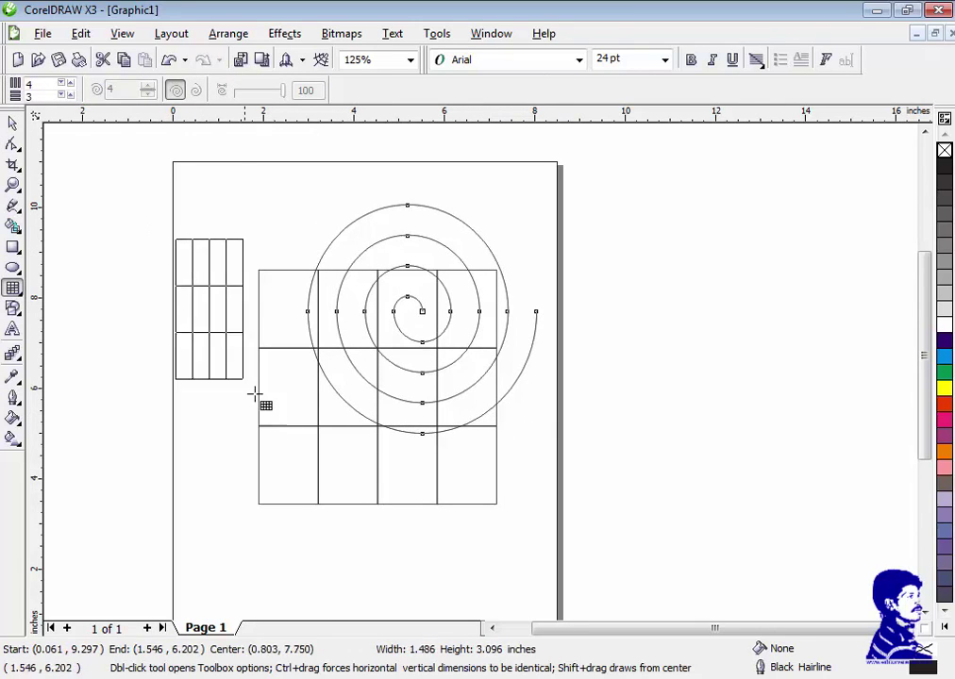
click(13, 318)
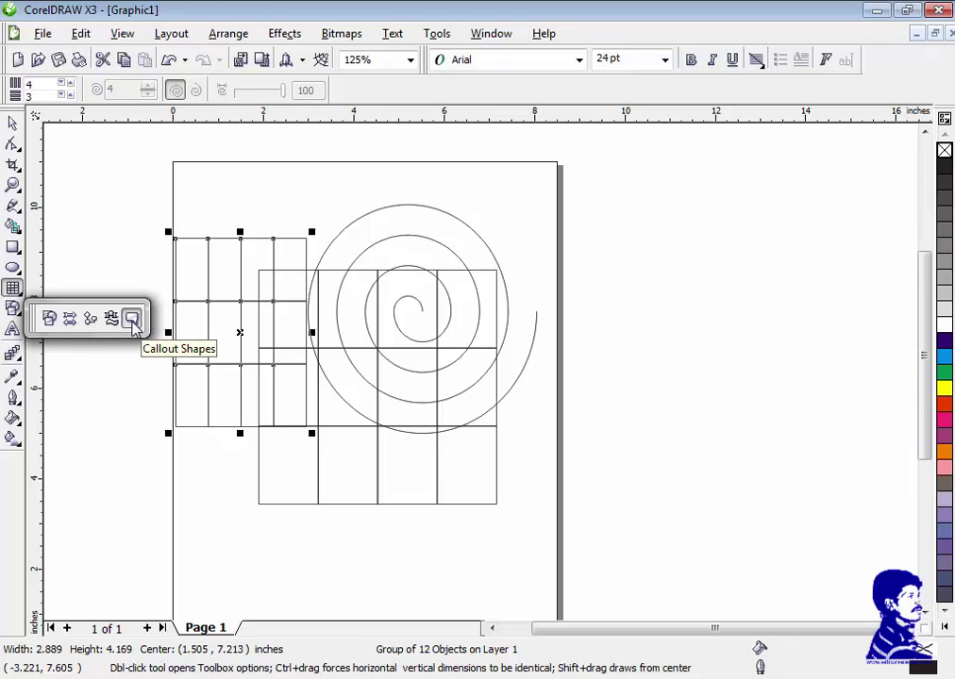
click(11, 376)
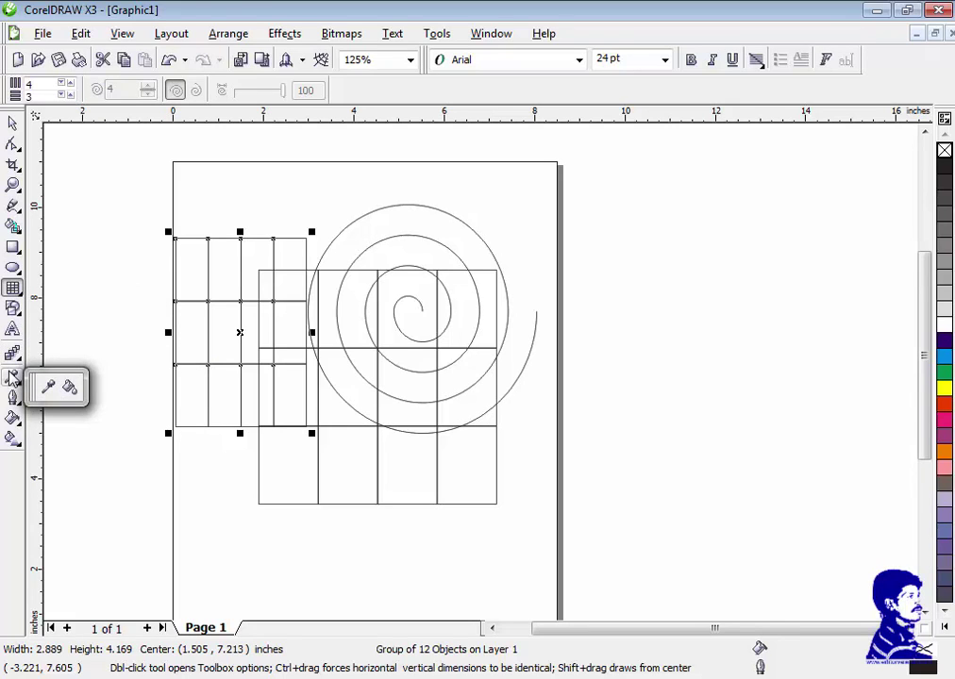
click(13, 398)
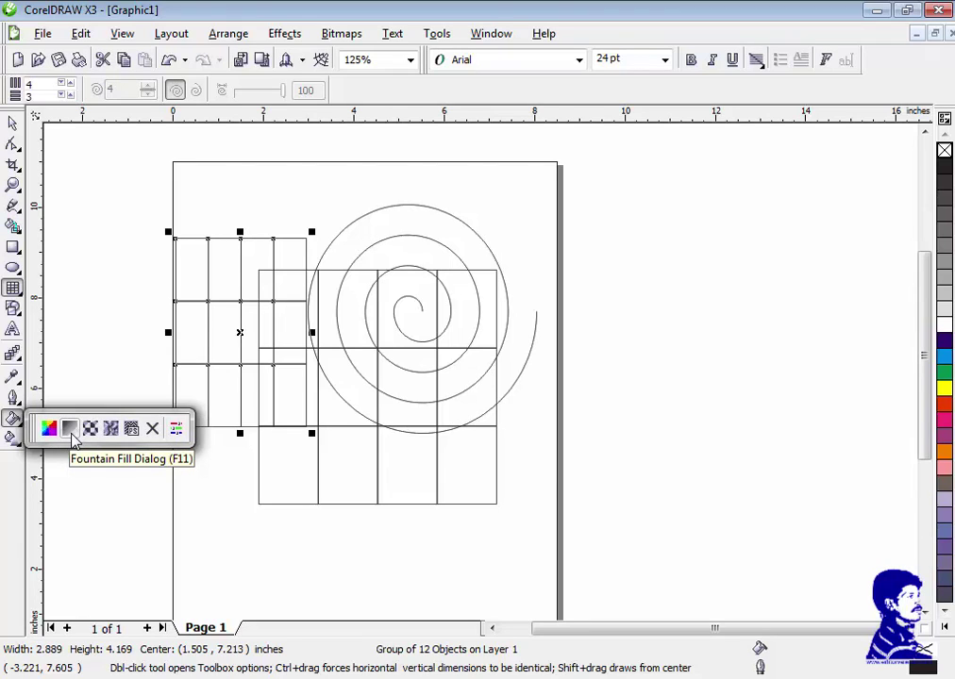
mouse_move(12, 437)
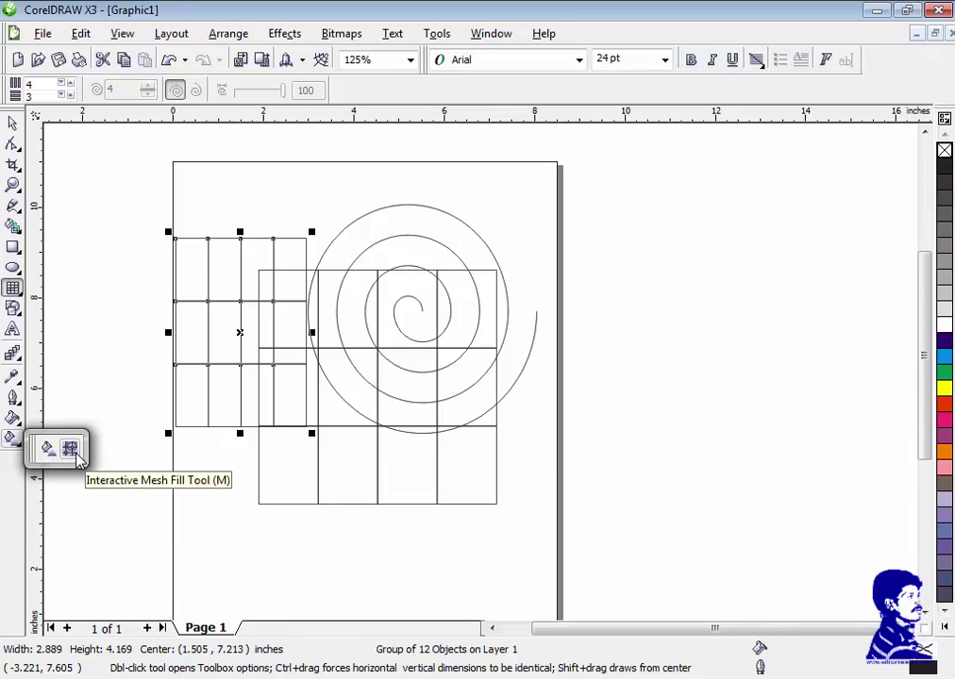
key(space)
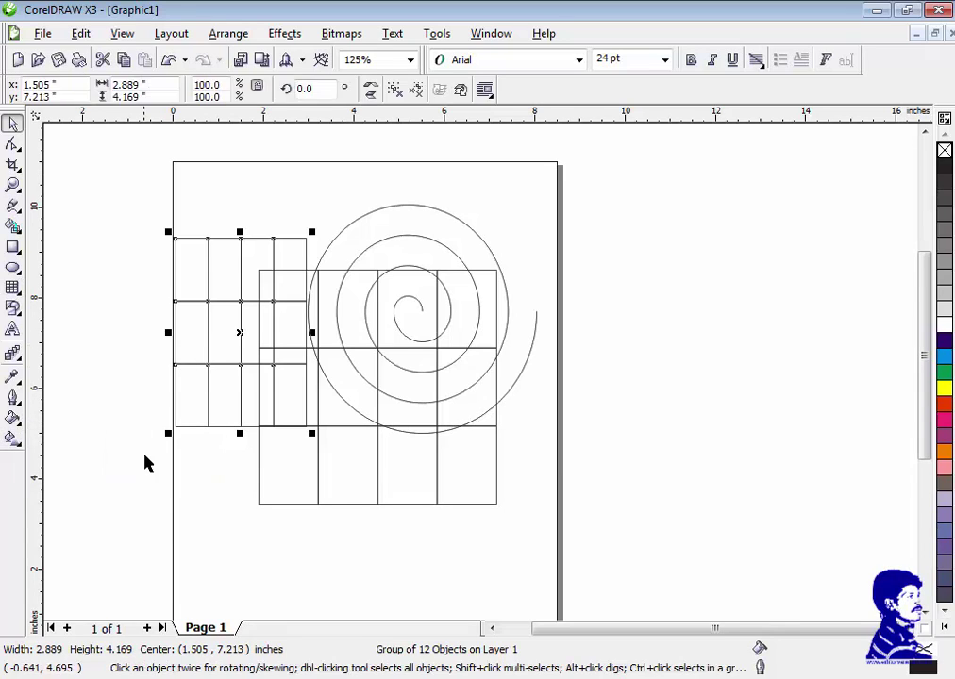
Step: Draw a rectangle right of the page and give it a 3×3 mesh fill
click(143, 455)
key(m)
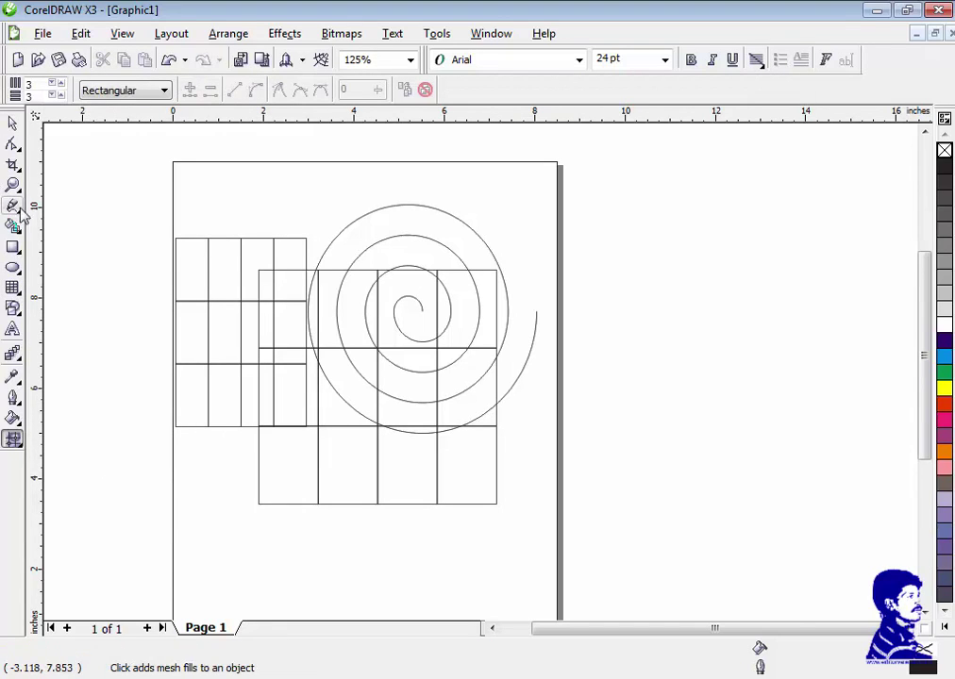
key(F6)
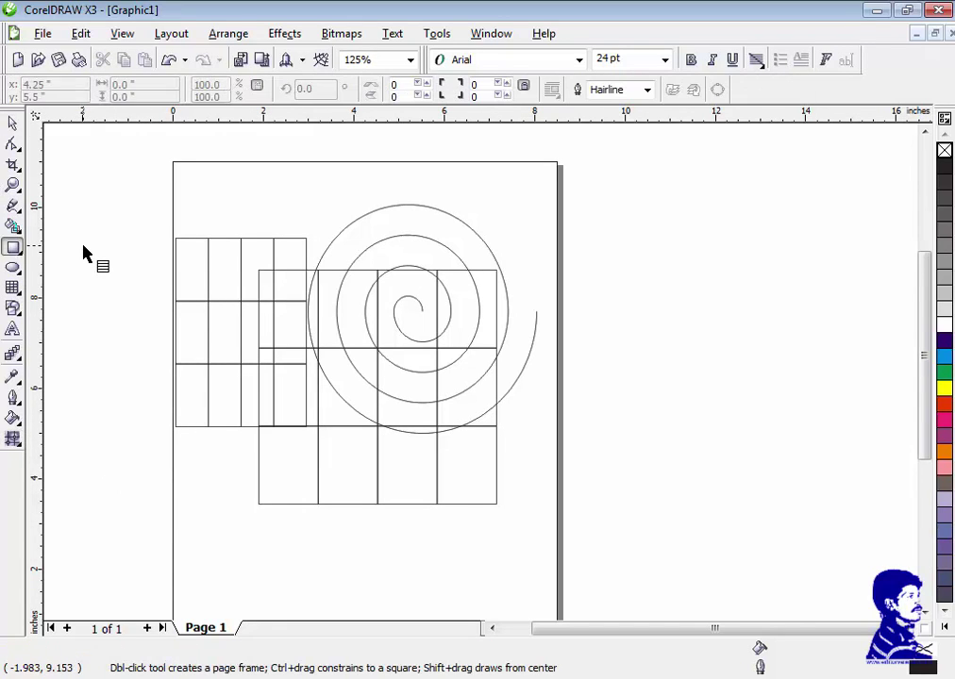
drag(596, 256, 853, 442)
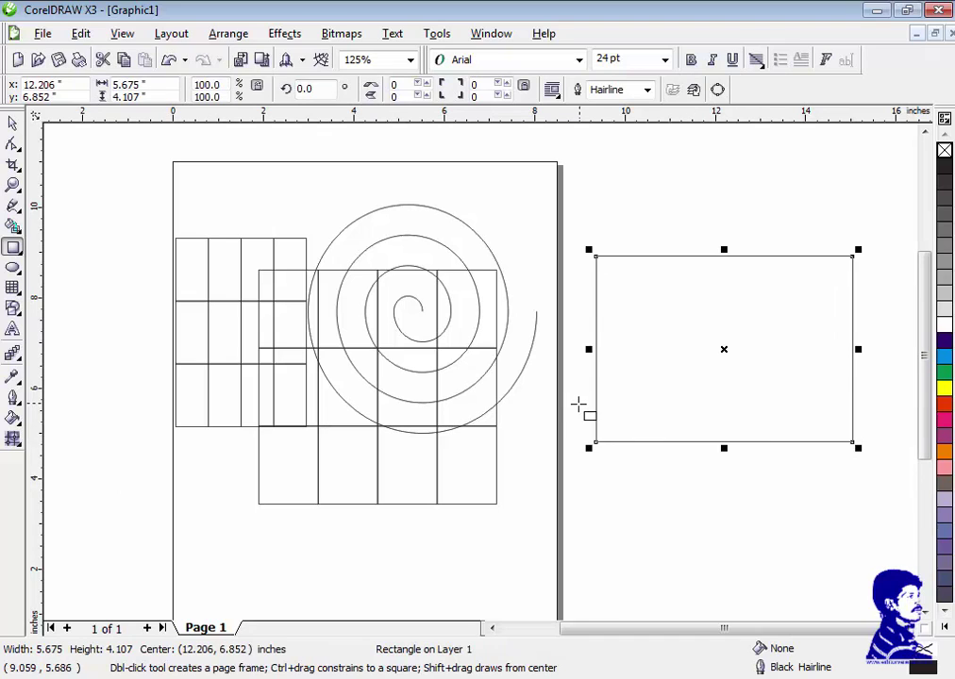
key(m)
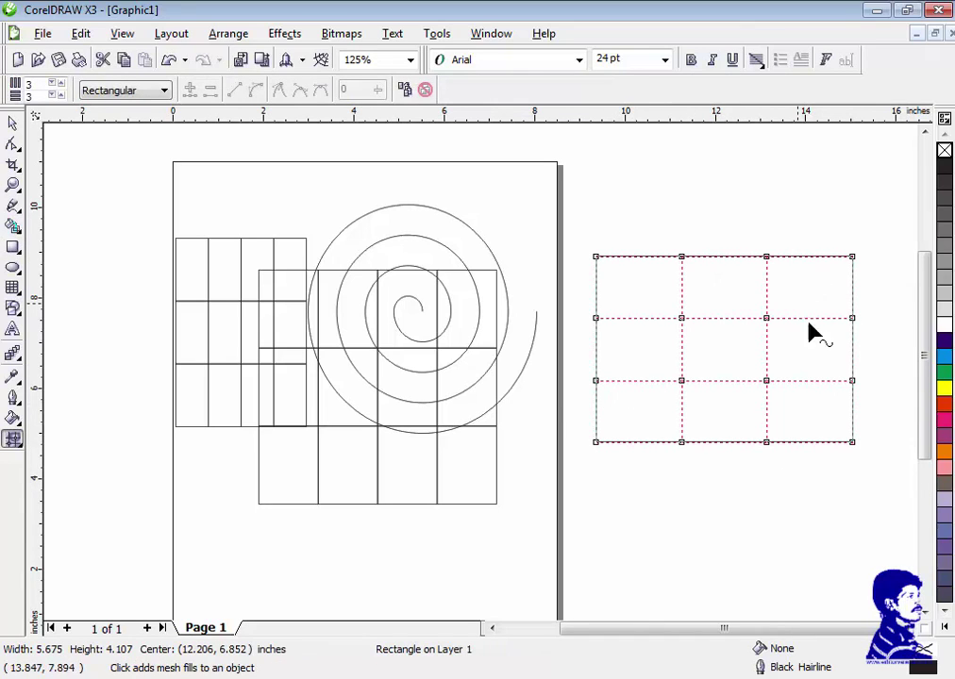
Step: Colour the mesh nodes yellow, green, dark magenta and grey
mouse_move(579, 237)
mouse_down()
mouse_move(640, 278)
mouse_move(664, 310)
mouse_up()
click(944, 388)
click(945, 371)
click(852, 442)
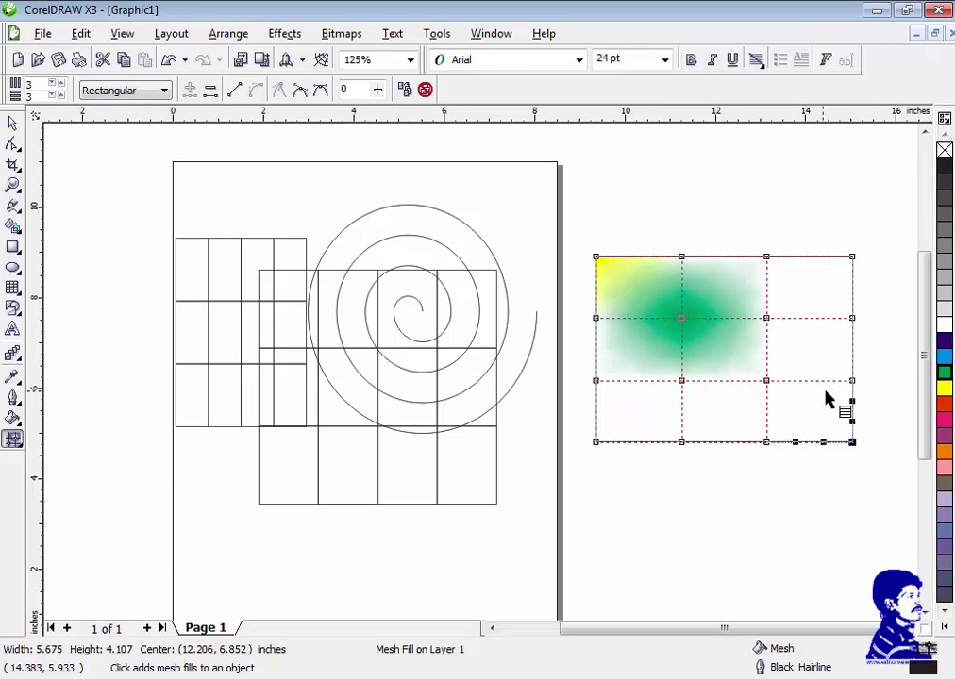
click(945, 436)
click(766, 318)
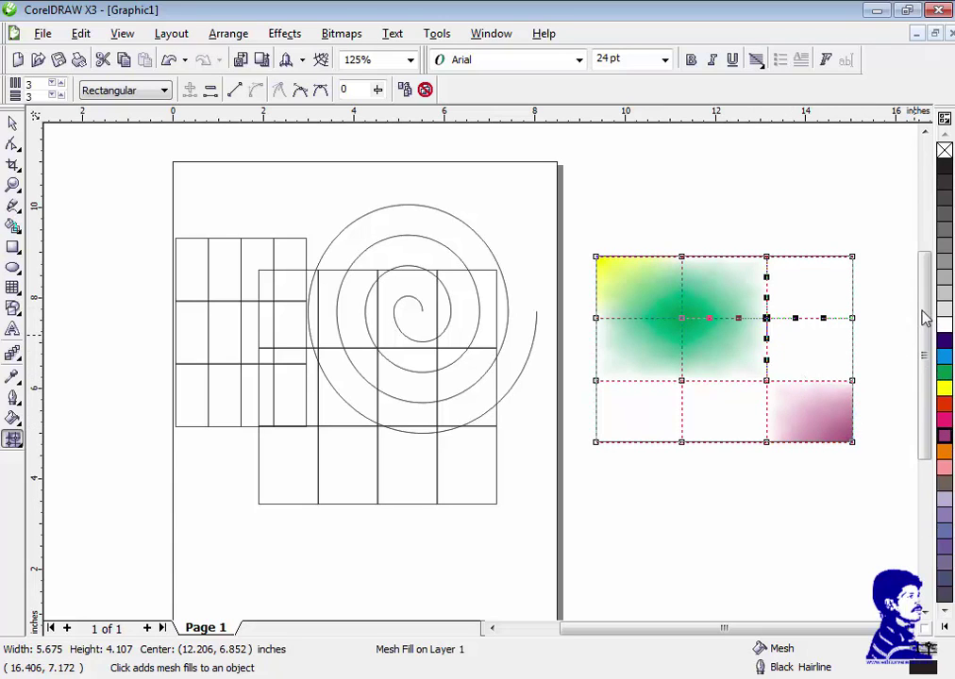
click(946, 279)
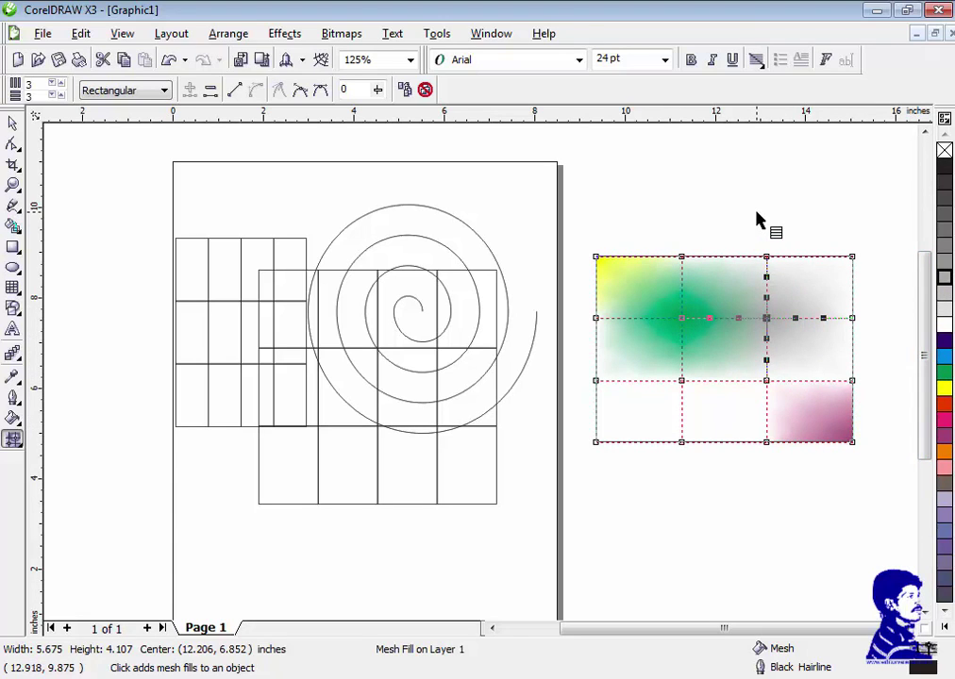
key(Escape)
Step: Try a fountain fill on the mesh rectangle, dismiss the warning, and return to its mesh
key(g)
drag(616, 362, 821, 327)
click(609, 382)
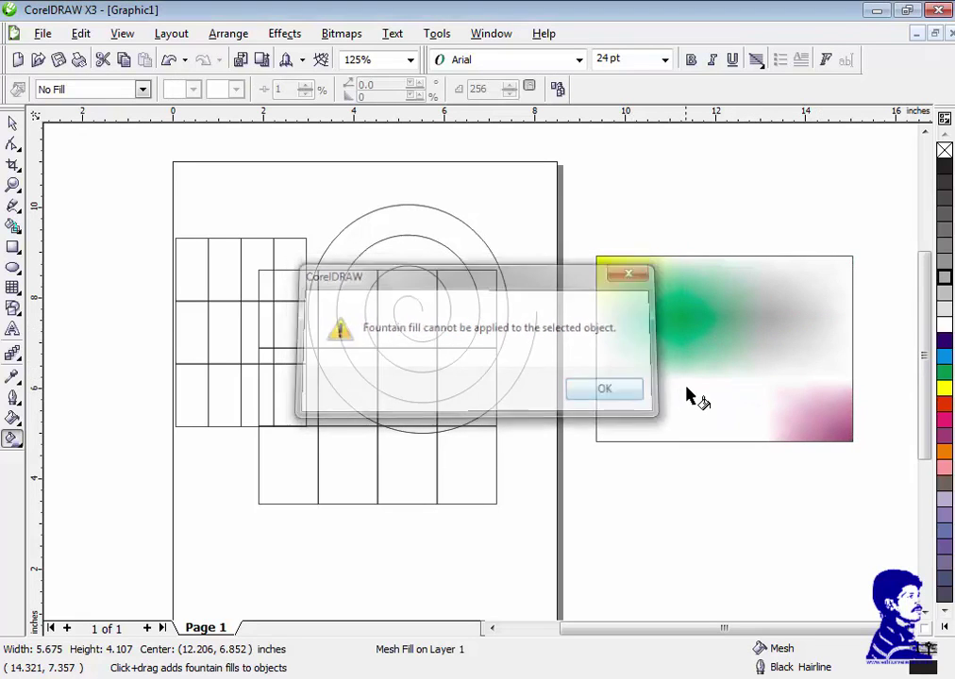
key(space)
click(633, 366)
key(m)
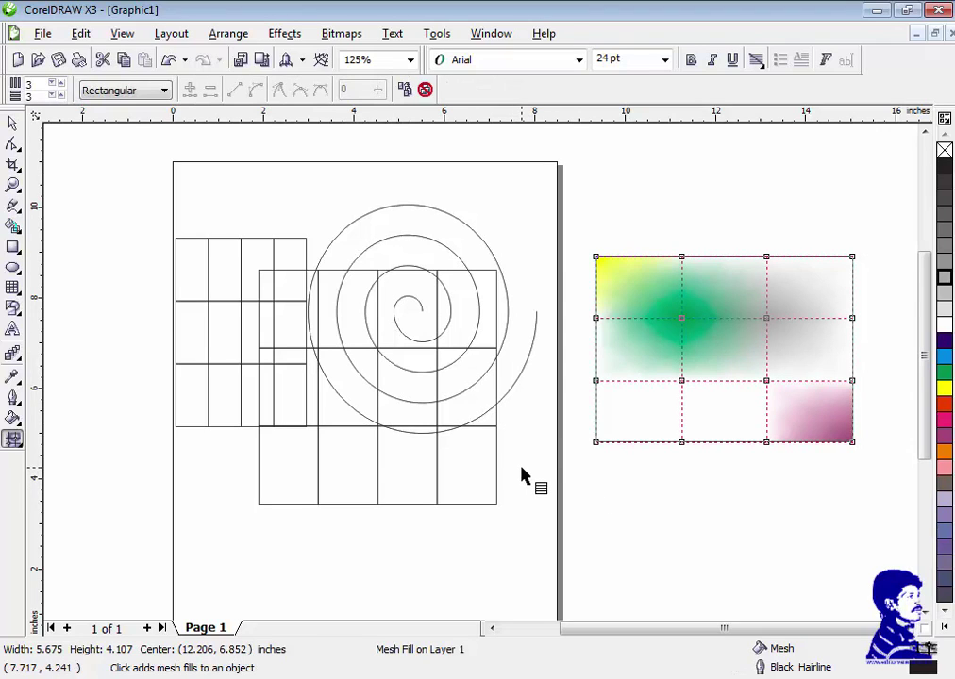
key(F6)
Step: Draw a rectangle below the mesh one and drag a linear fountain fill from its bottom-left corner
drag(619, 488, 826, 608)
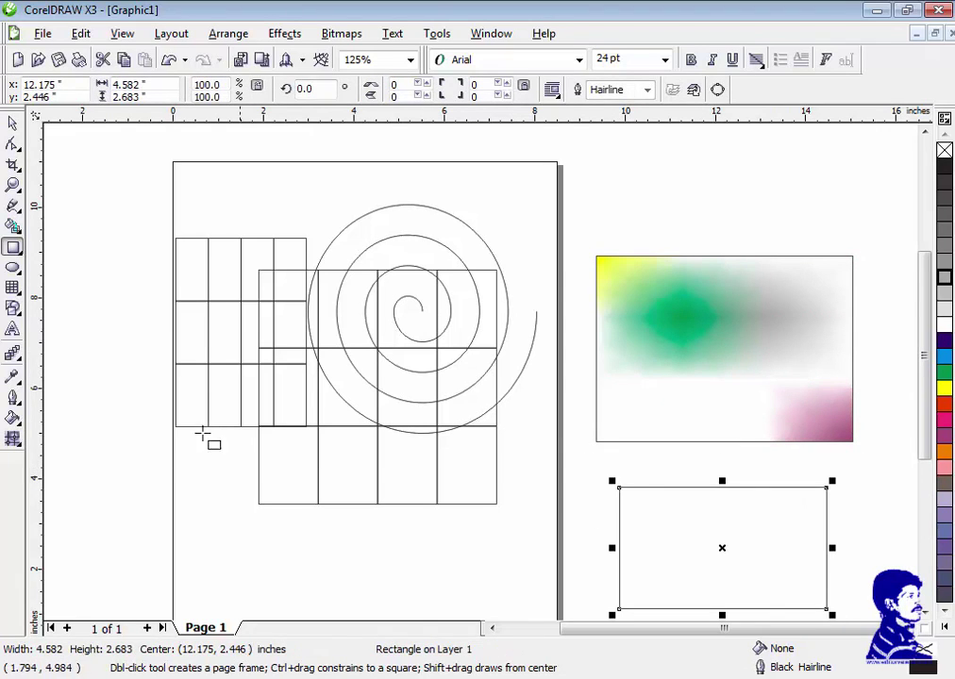
key(g)
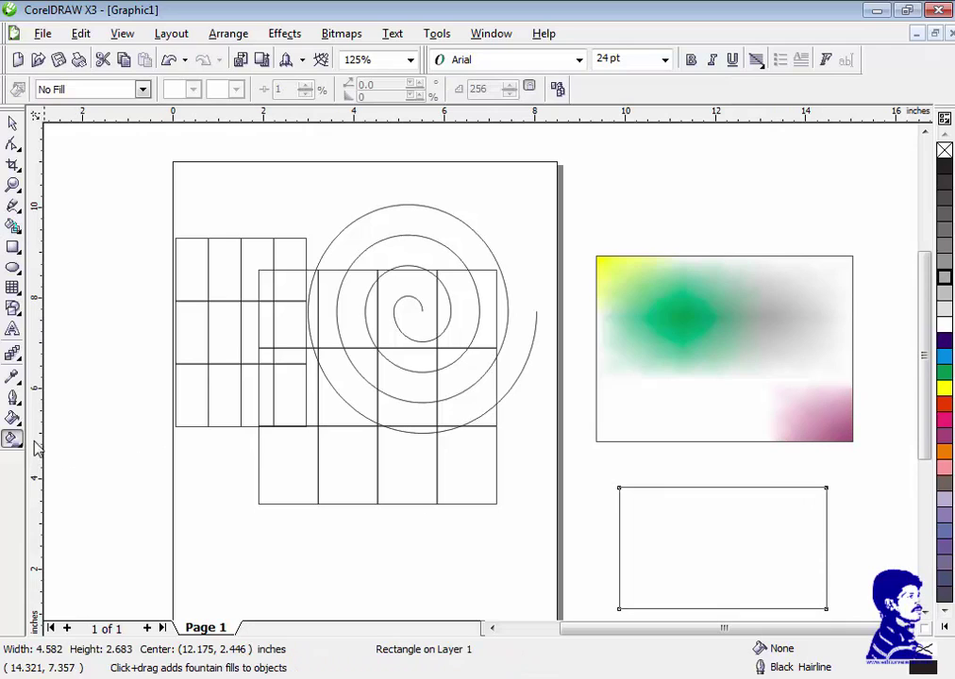
click(12, 438)
click(44, 447)
mouse_move(622, 576)
mouse_down()
mouse_move(793, 466)
mouse_move(825, 490)
mouse_up()
drag(623, 577, 623, 594)
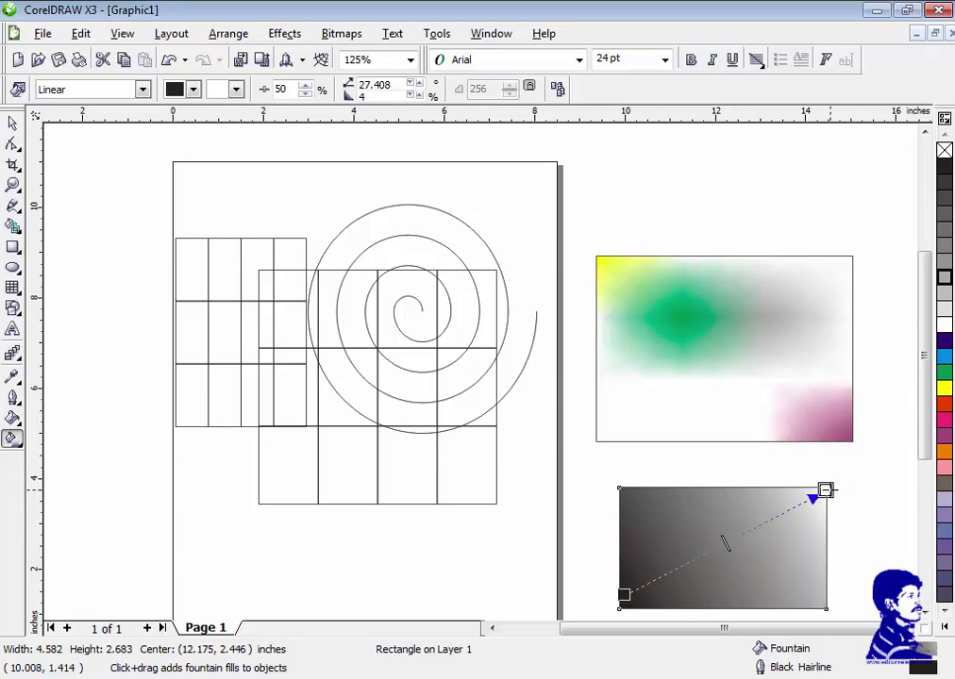
Step: Make the fountain fill run light blue to orange, pulling in its end point and midpoint
click(236, 89)
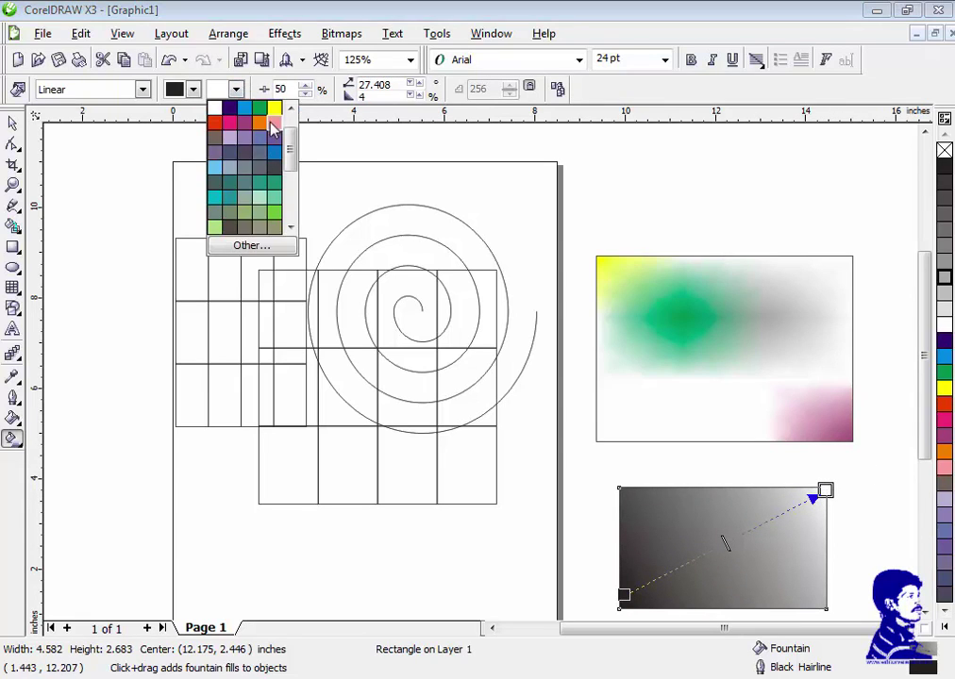
click(264, 121)
click(192, 89)
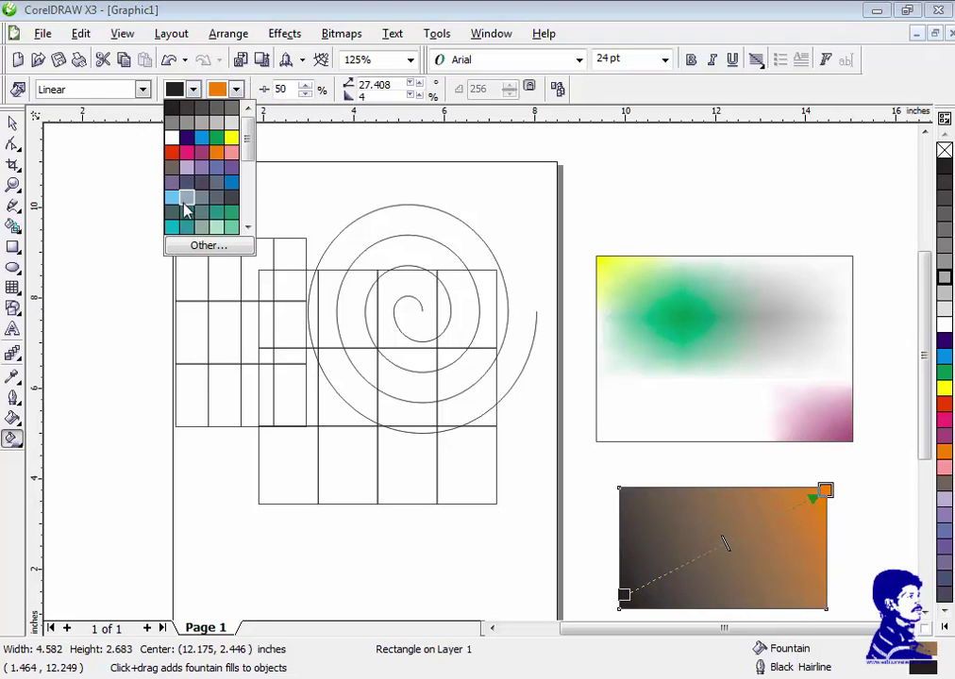
click(186, 200)
drag(825, 490, 806, 508)
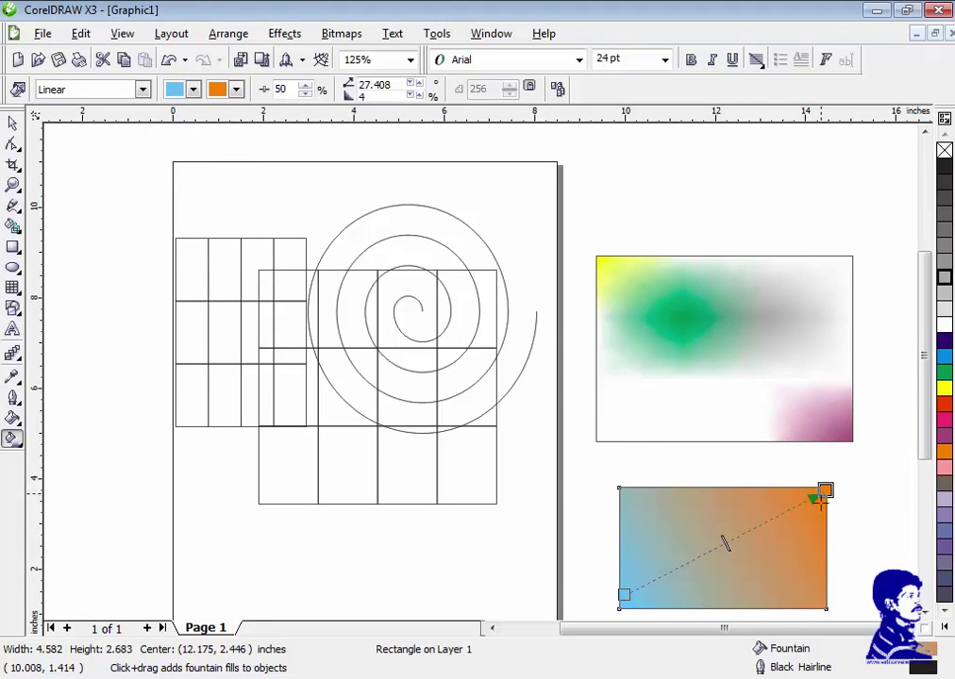
drag(720, 552, 755, 536)
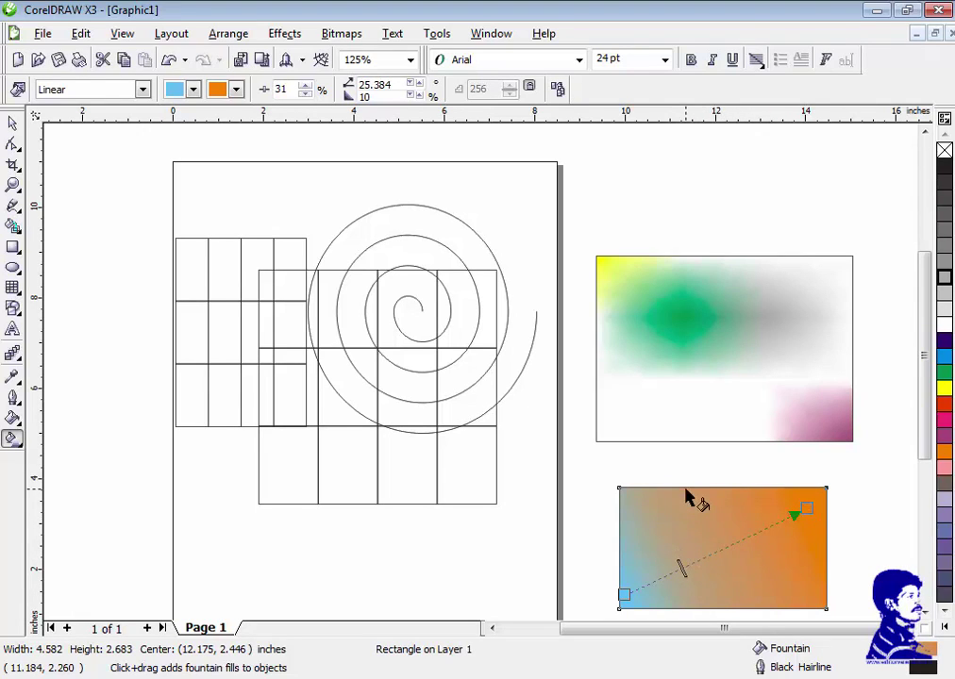
key(space)
click(13, 424)
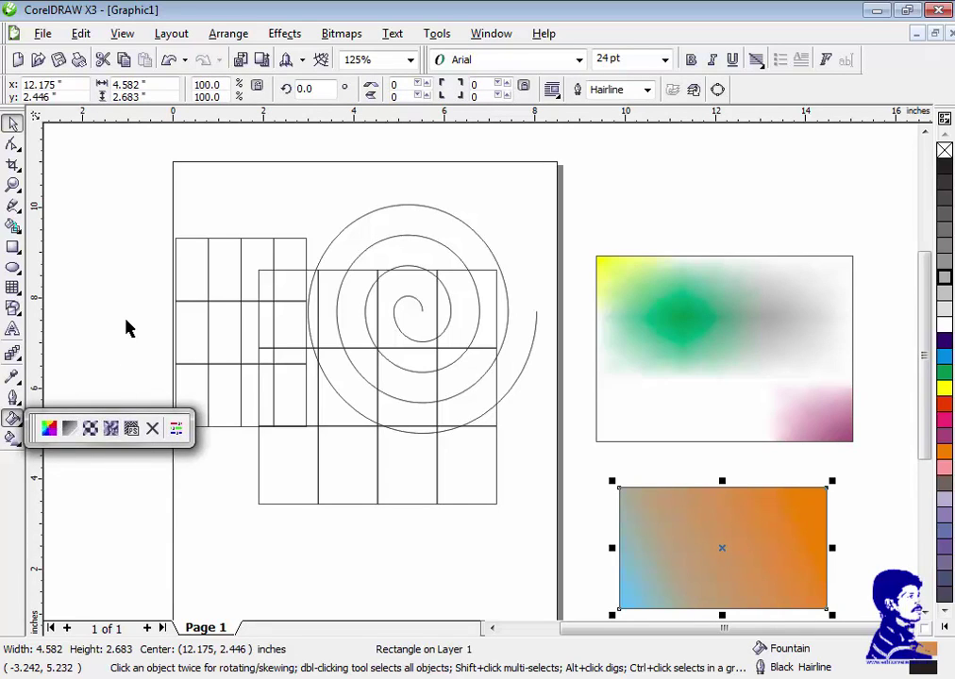
Step: Marquee-select the five drawn objects (grids, spiral, filled rectangles) and delete them
scroll(592, 421, down, 1)
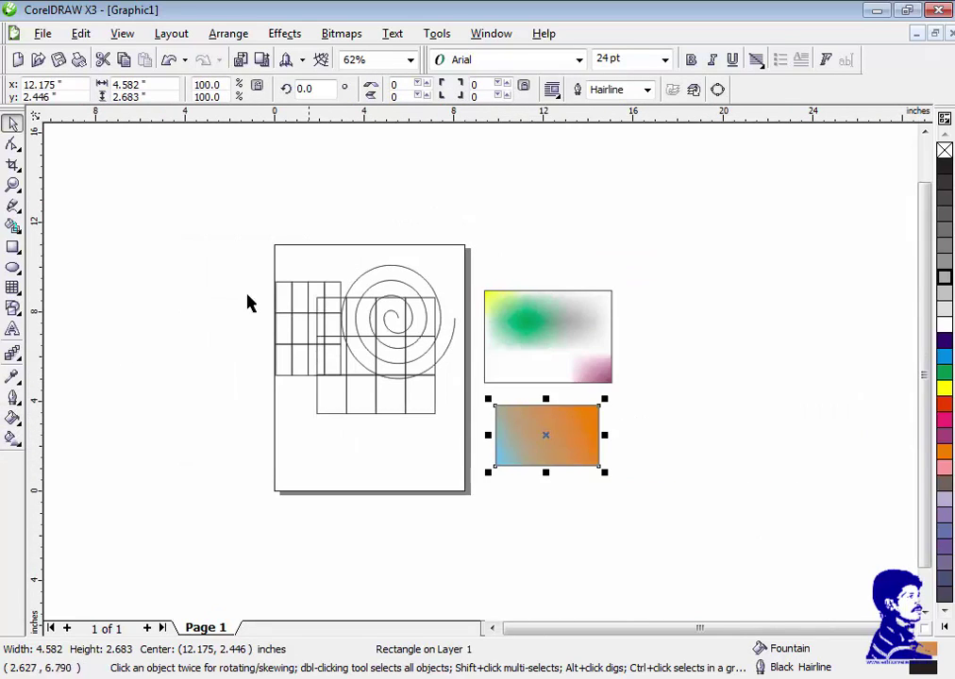
drag(206, 238, 724, 511)
key(Delete)
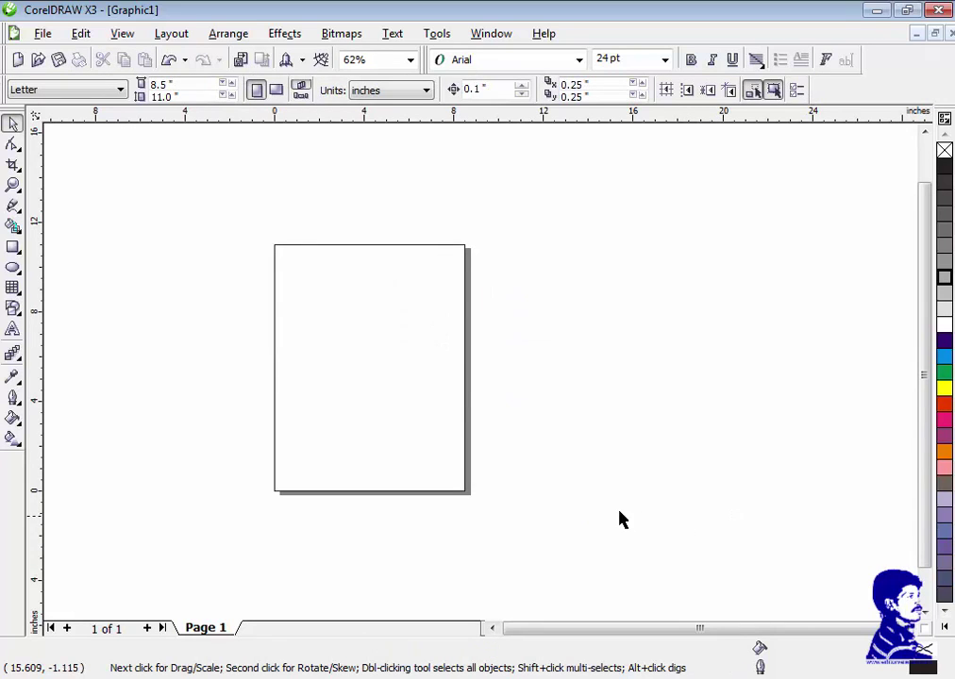
Step: Add a page-sized rectangle, zoom so the page fills the view, and clear the selection
double_click(13, 247)
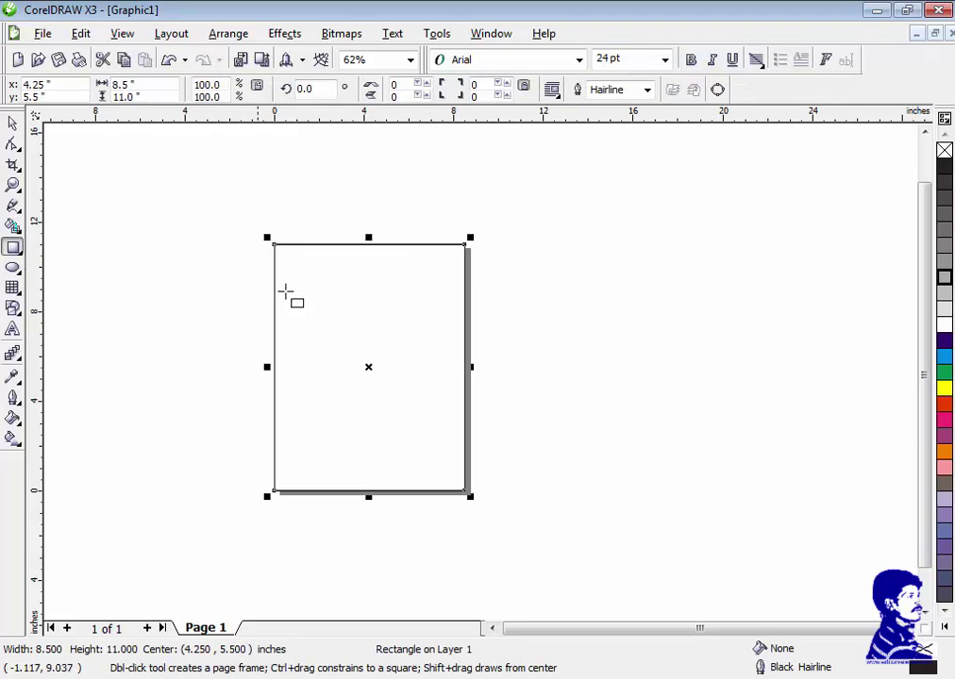
key(shift+F2)
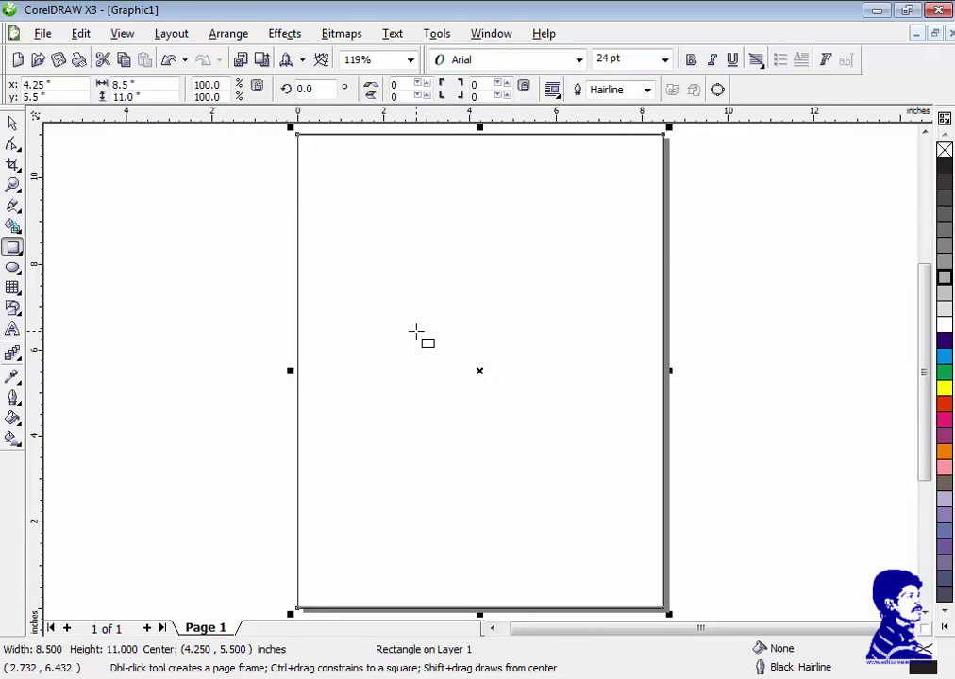
key(space)
click(268, 279)
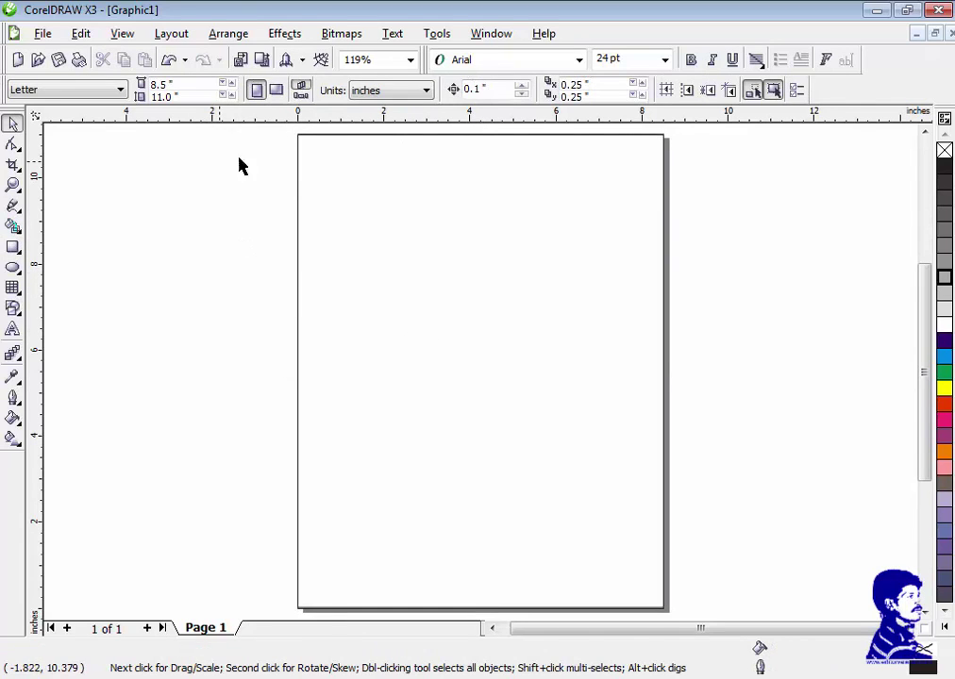
click(356, 198)
key(Escape)
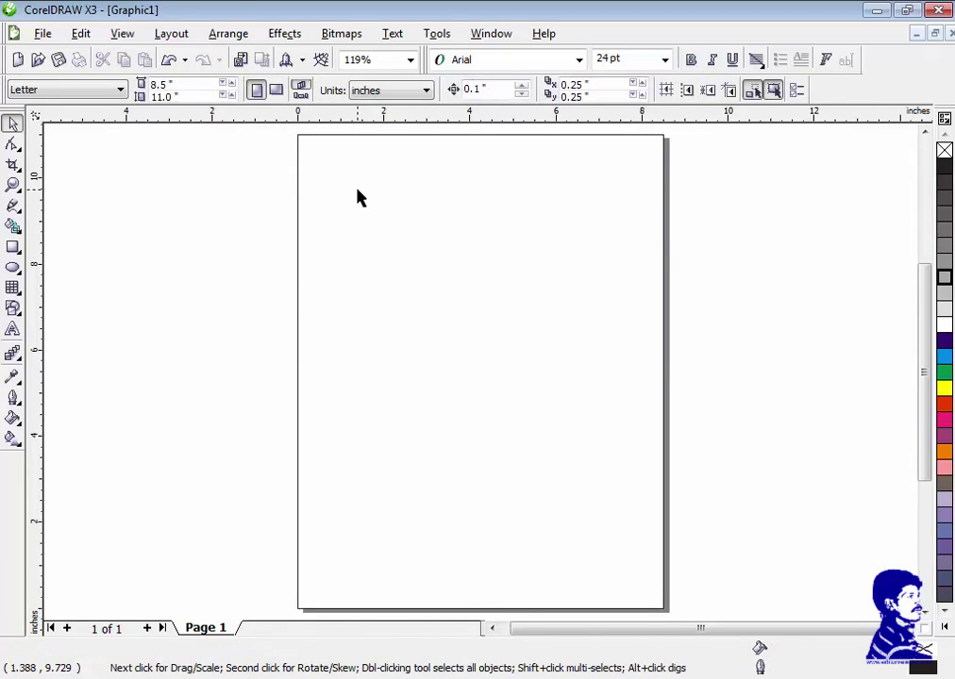